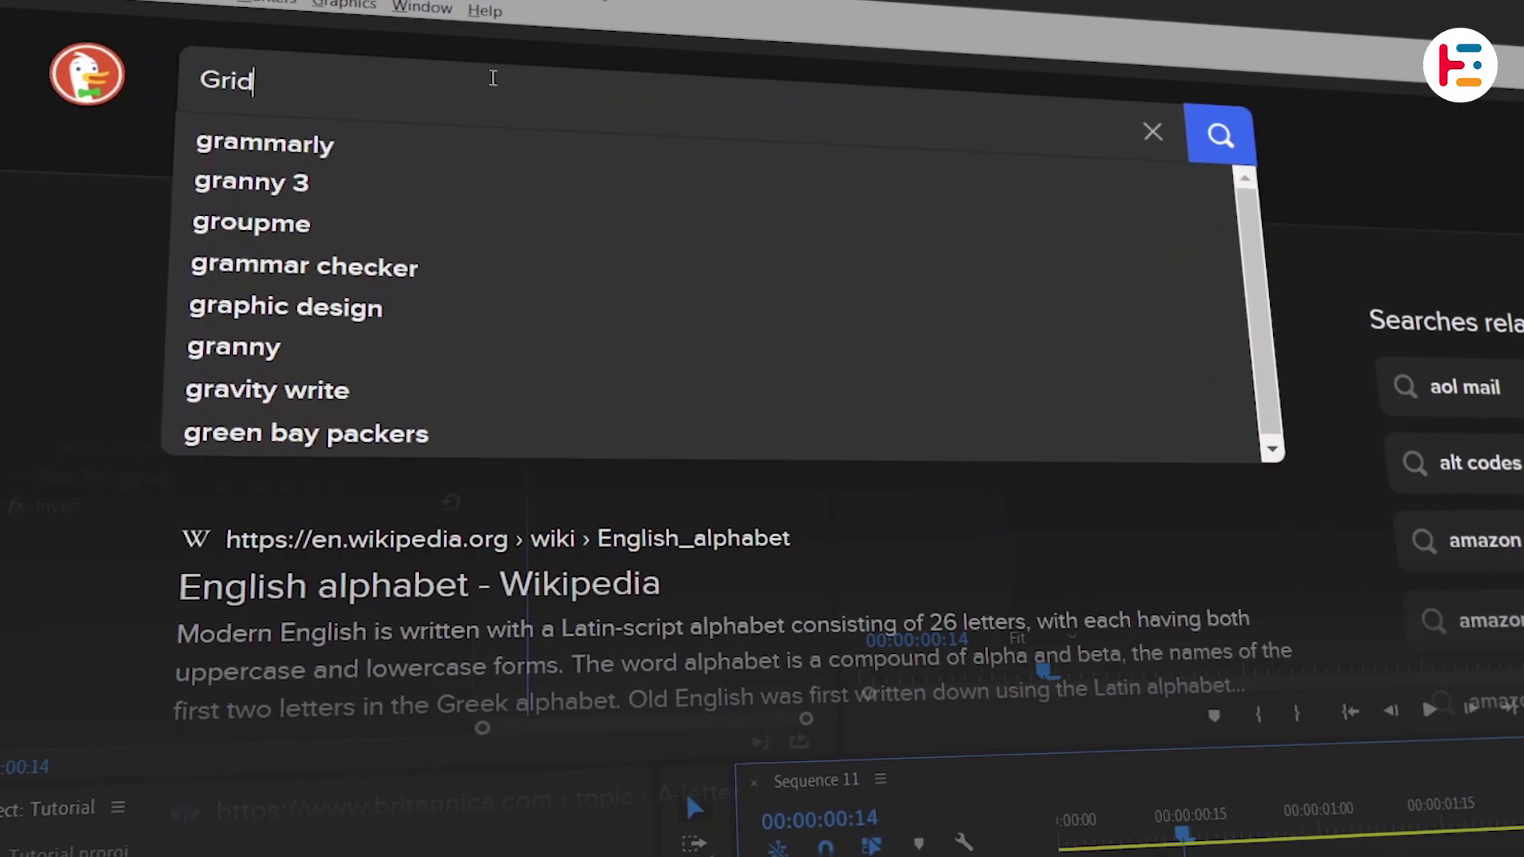
Step: Search the web for "Grid lines png" images and open the preview of the 1325 × 974 grid with thin lines
{"action": "type", "text": "lin"}
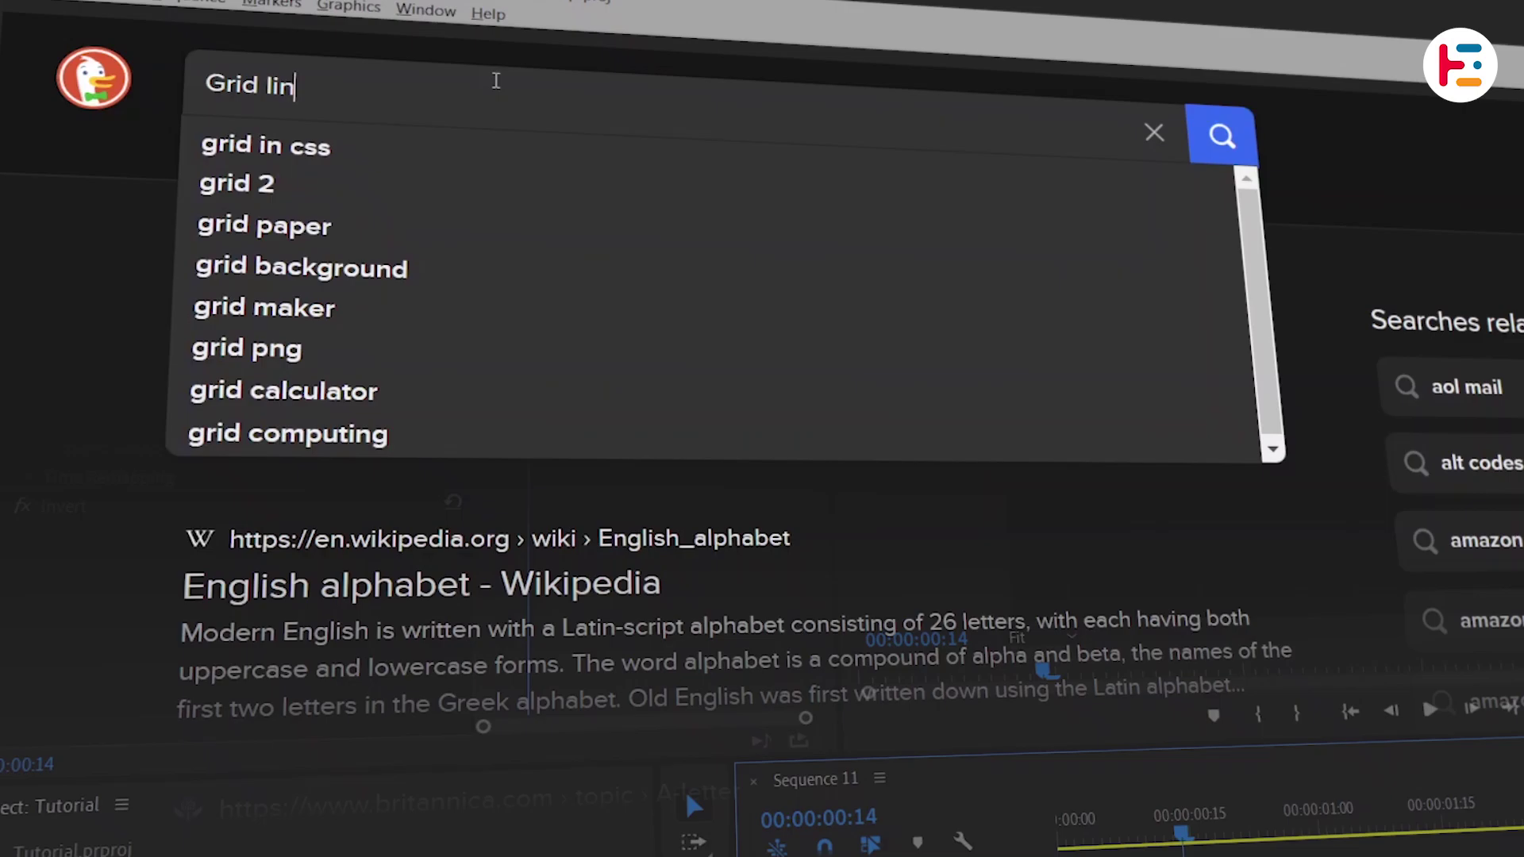
{"action": "type", "text": "es png"}
{"action": "key", "text": "Return"}
{"action": "left_click", "coordinate": [1066, 335]}
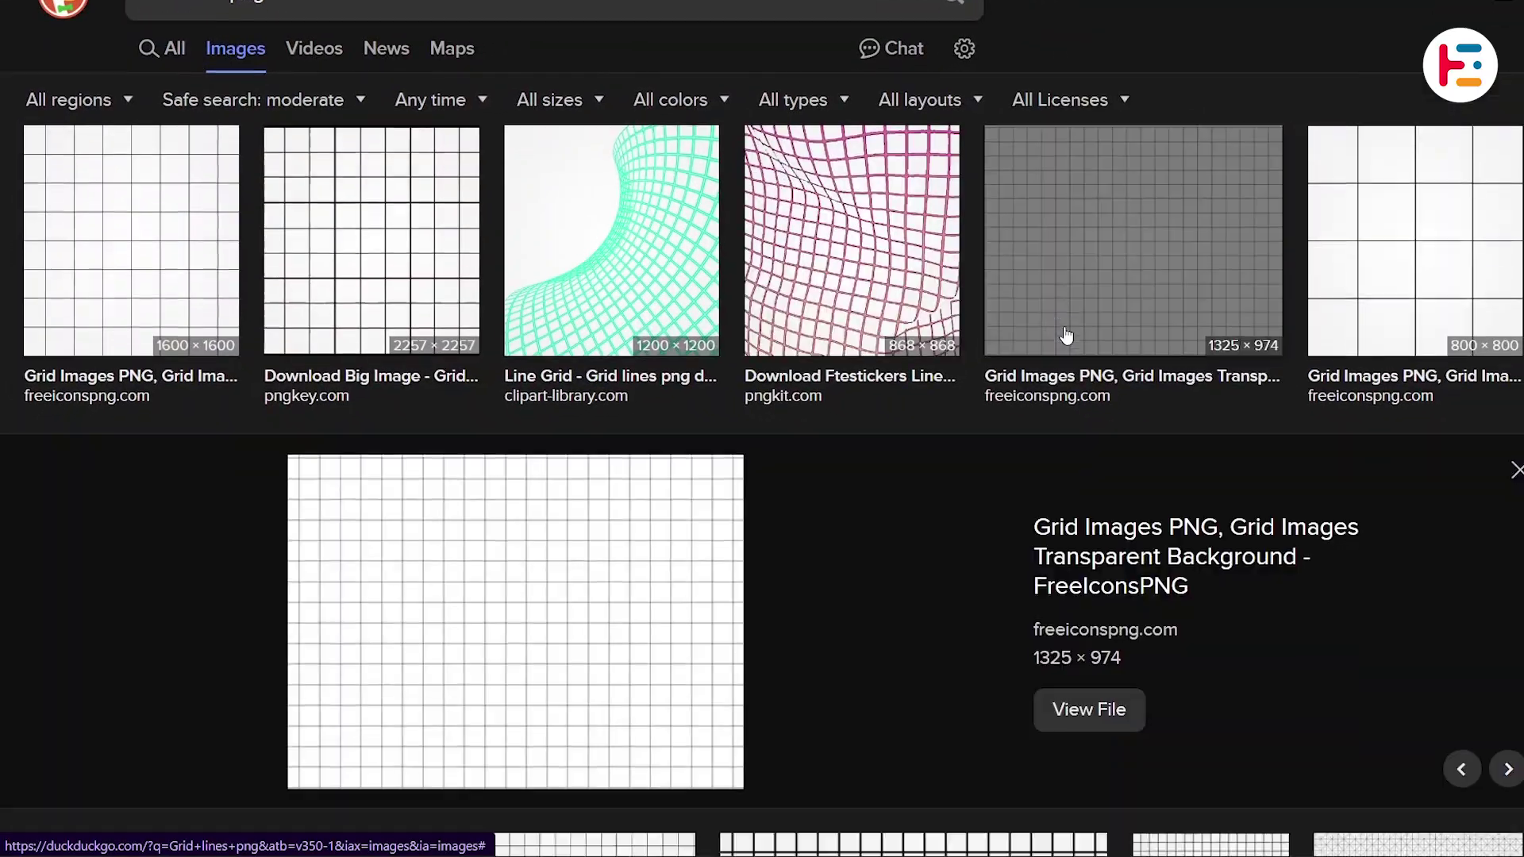
{"action": "scroll", "coordinate": [952, 445], "scroll_direction": "down", "scroll_amount": 5}
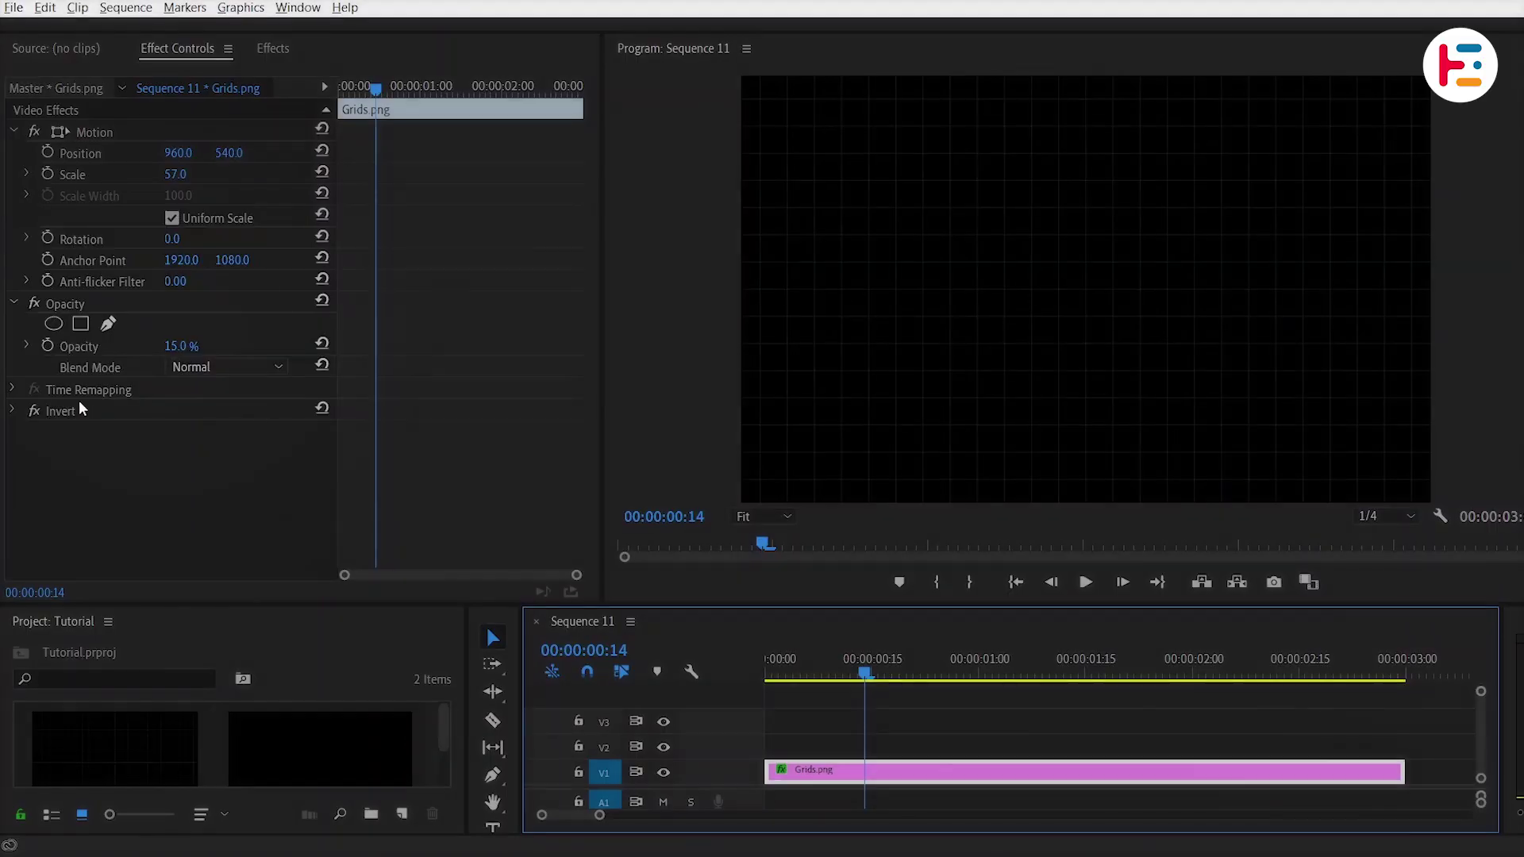
Step: Animate the Scale of Grids.png with keyframes from the clip's start to 00:00:03:00 and play the result
{"action": "key", "text": "Return"}
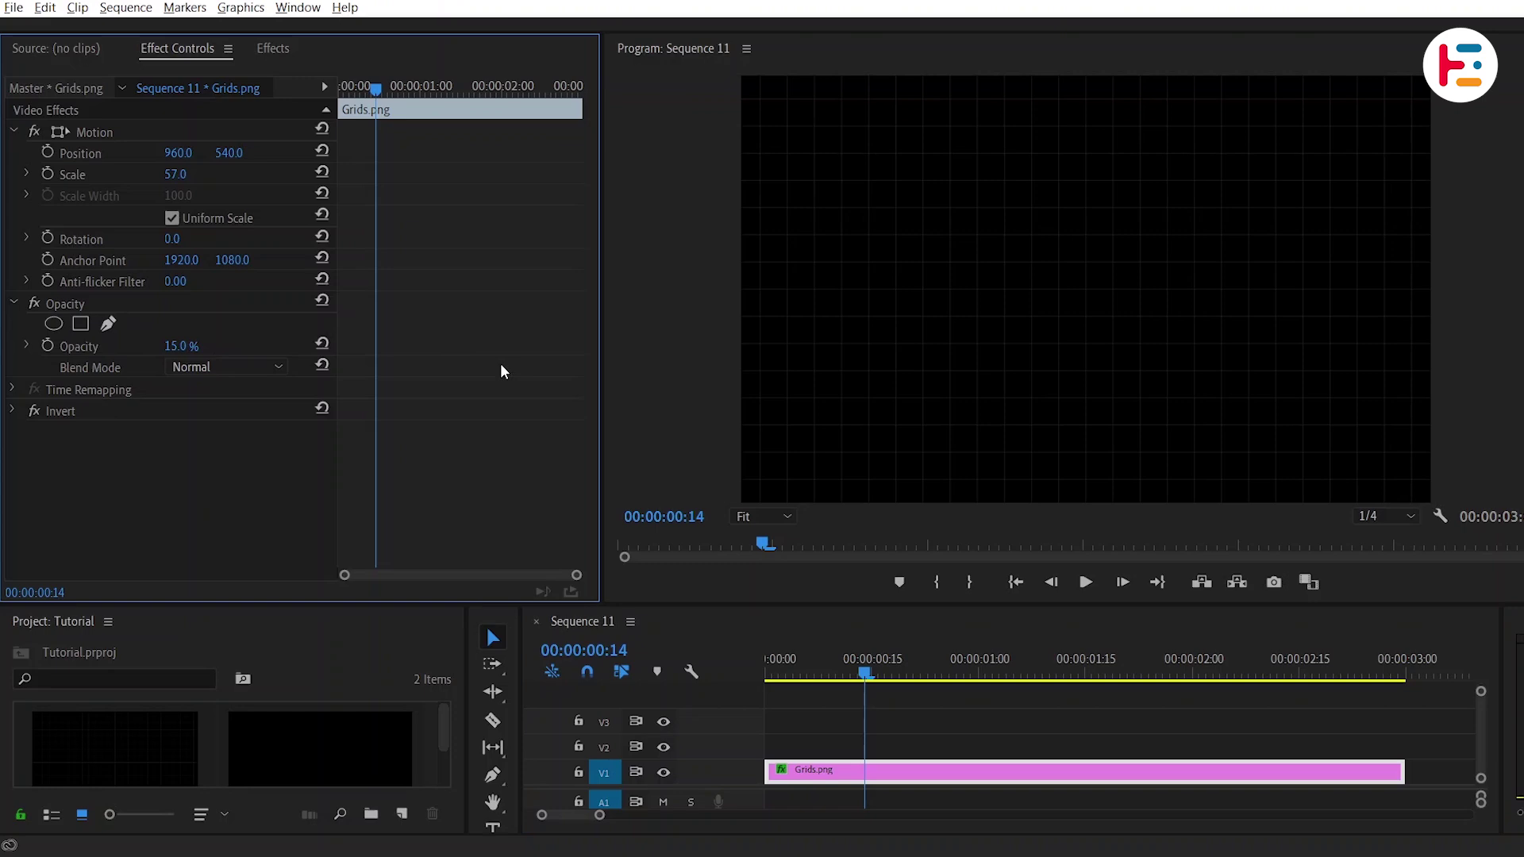
{"action": "left_click_drag", "start_coordinate": [823, 664], "coordinate": [725, 646]}
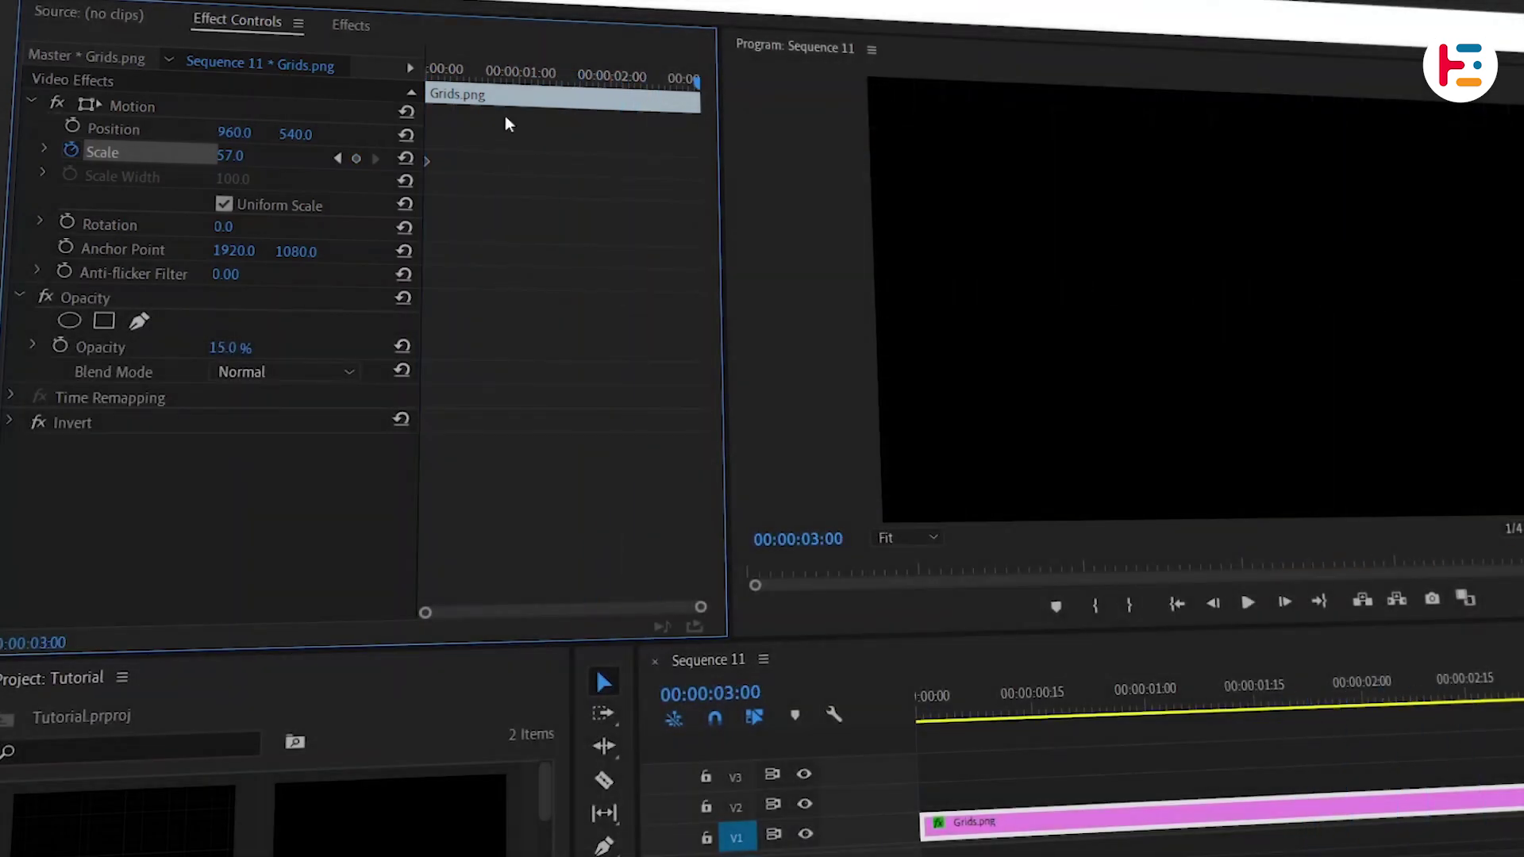
{"action": "key", "text": "Return"}
{"action": "key", "text": "space"}
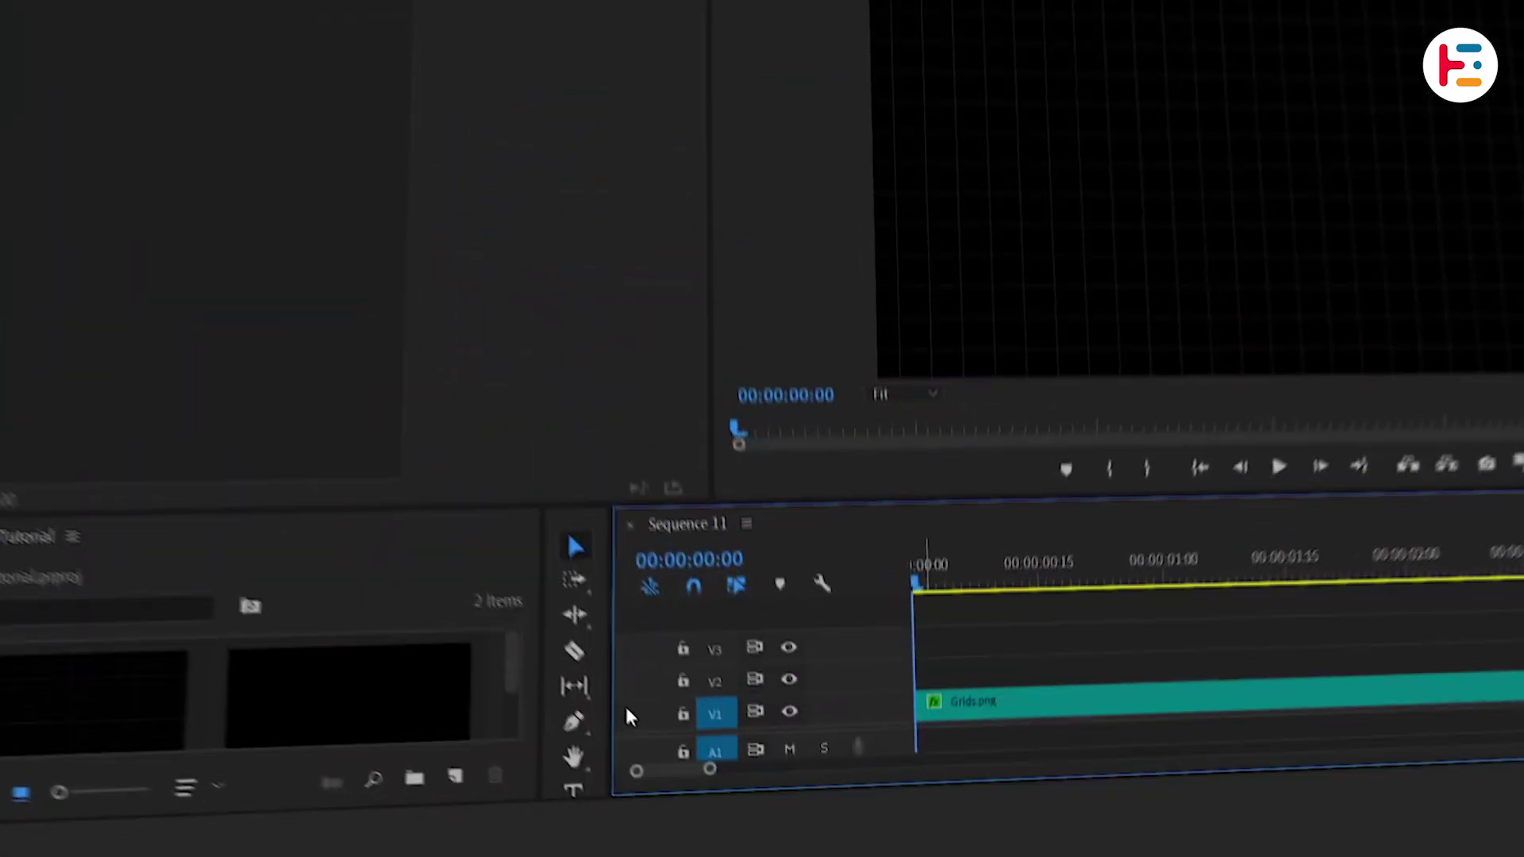
Step: Draw a straight vertical axis line with the Pen tool near the frame's left edge, with fill disabled and a white stroke enabled
{"action": "left_click", "coordinate": [573, 722]}
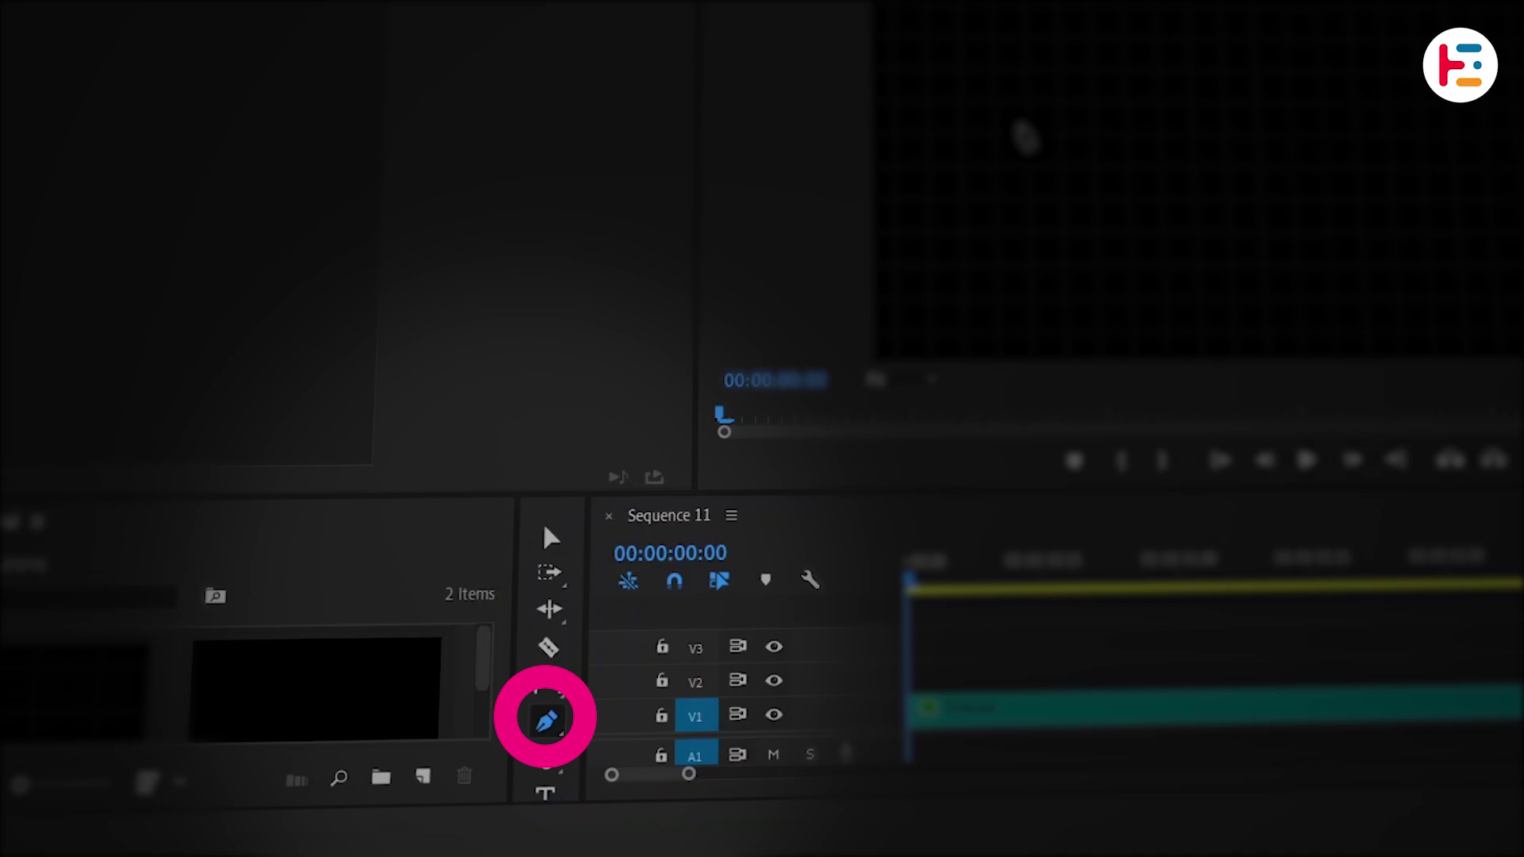
{"action": "left_click", "coordinate": [963, 284]}
{"action": "left_click", "coordinate": [599, 94]}
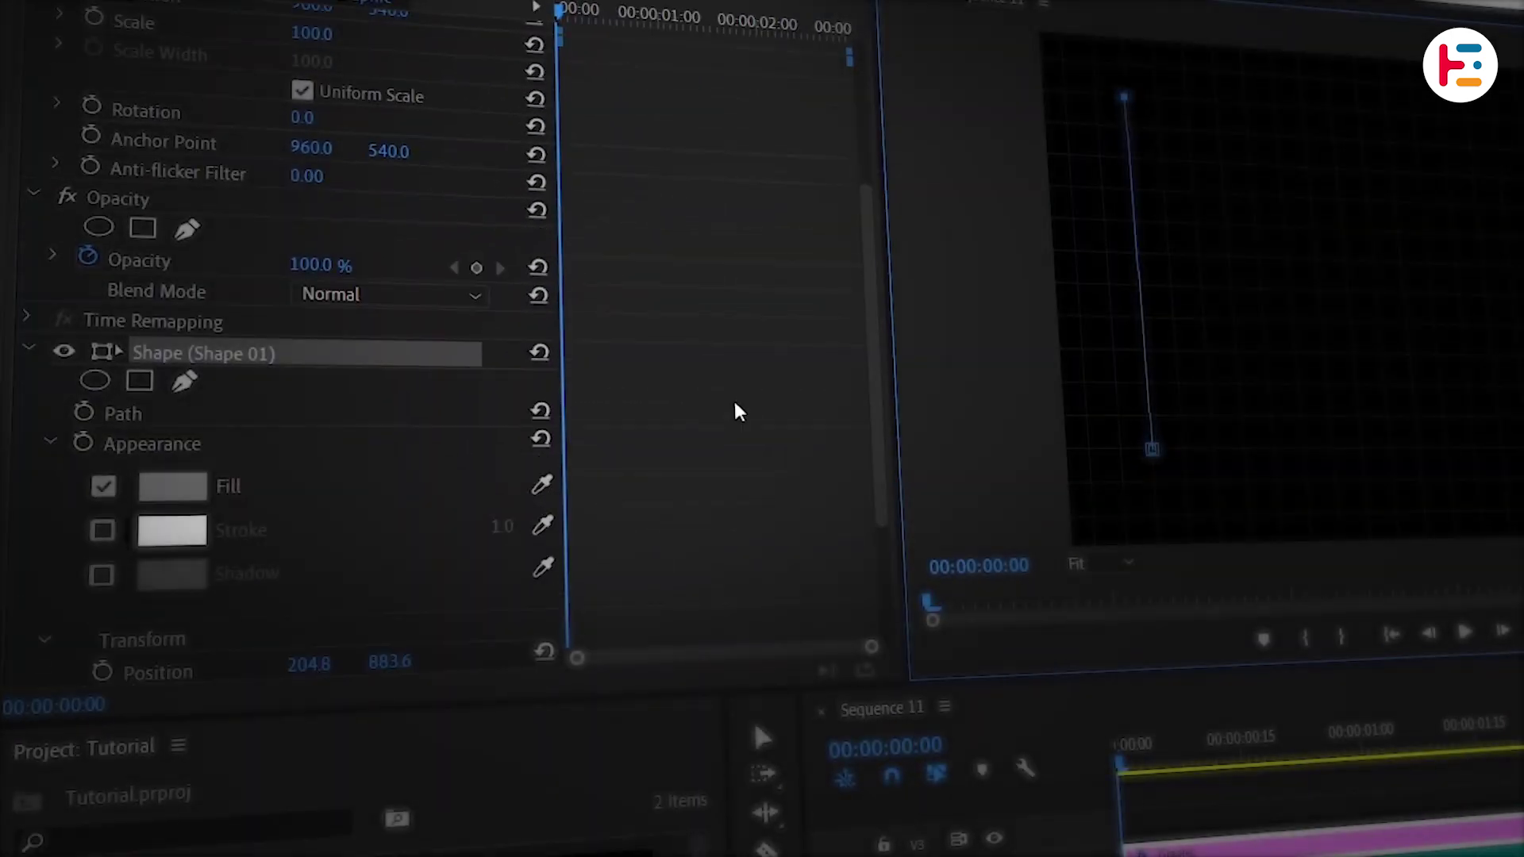
{"action": "scroll", "coordinate": [734, 398], "scroll_direction": "down", "scroll_amount": 5}
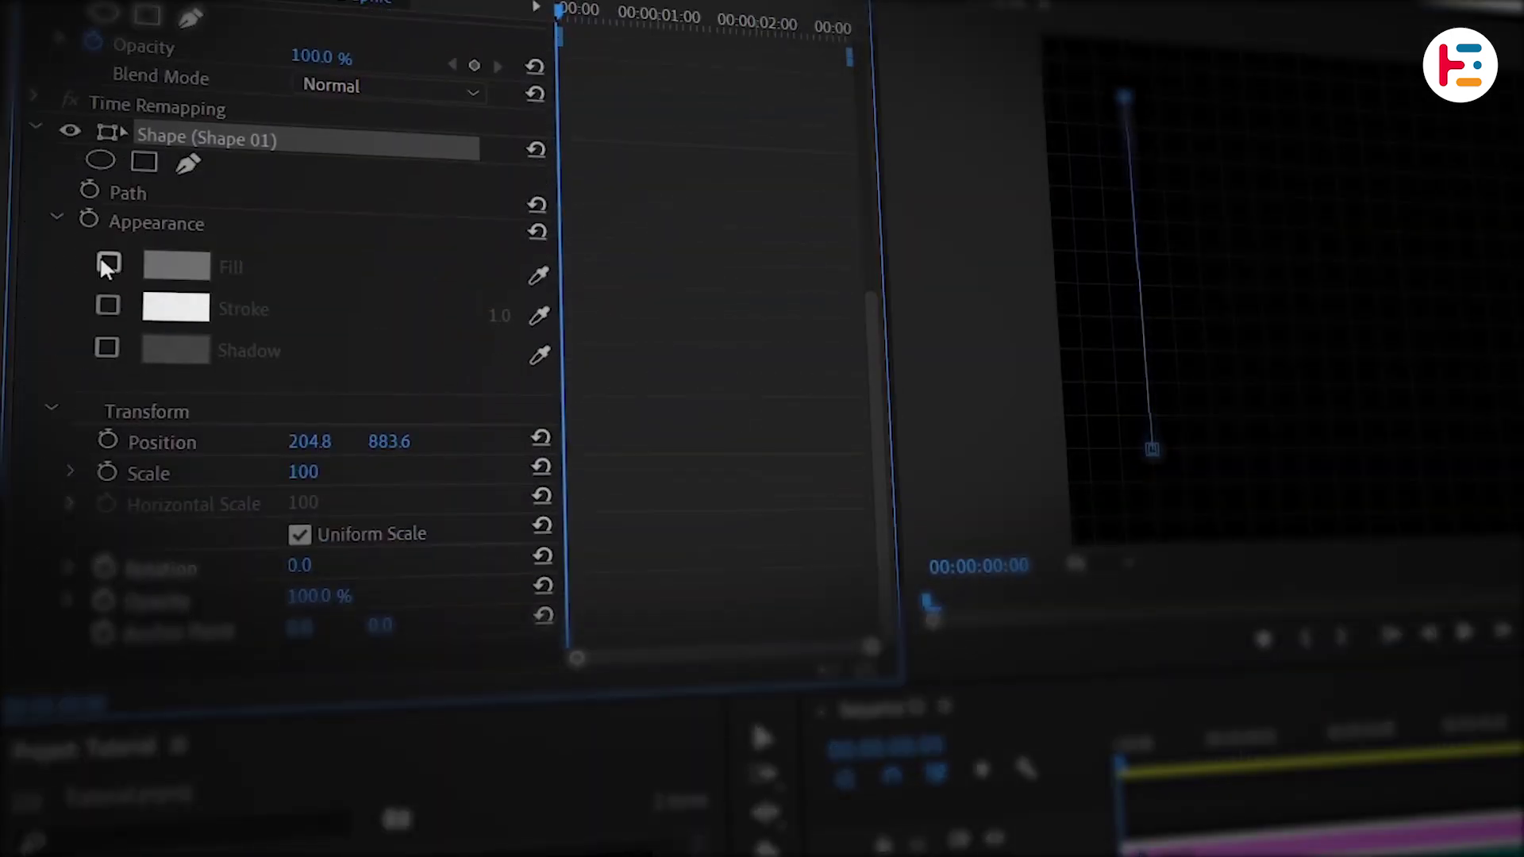
{"action": "left_click", "coordinate": [108, 308]}
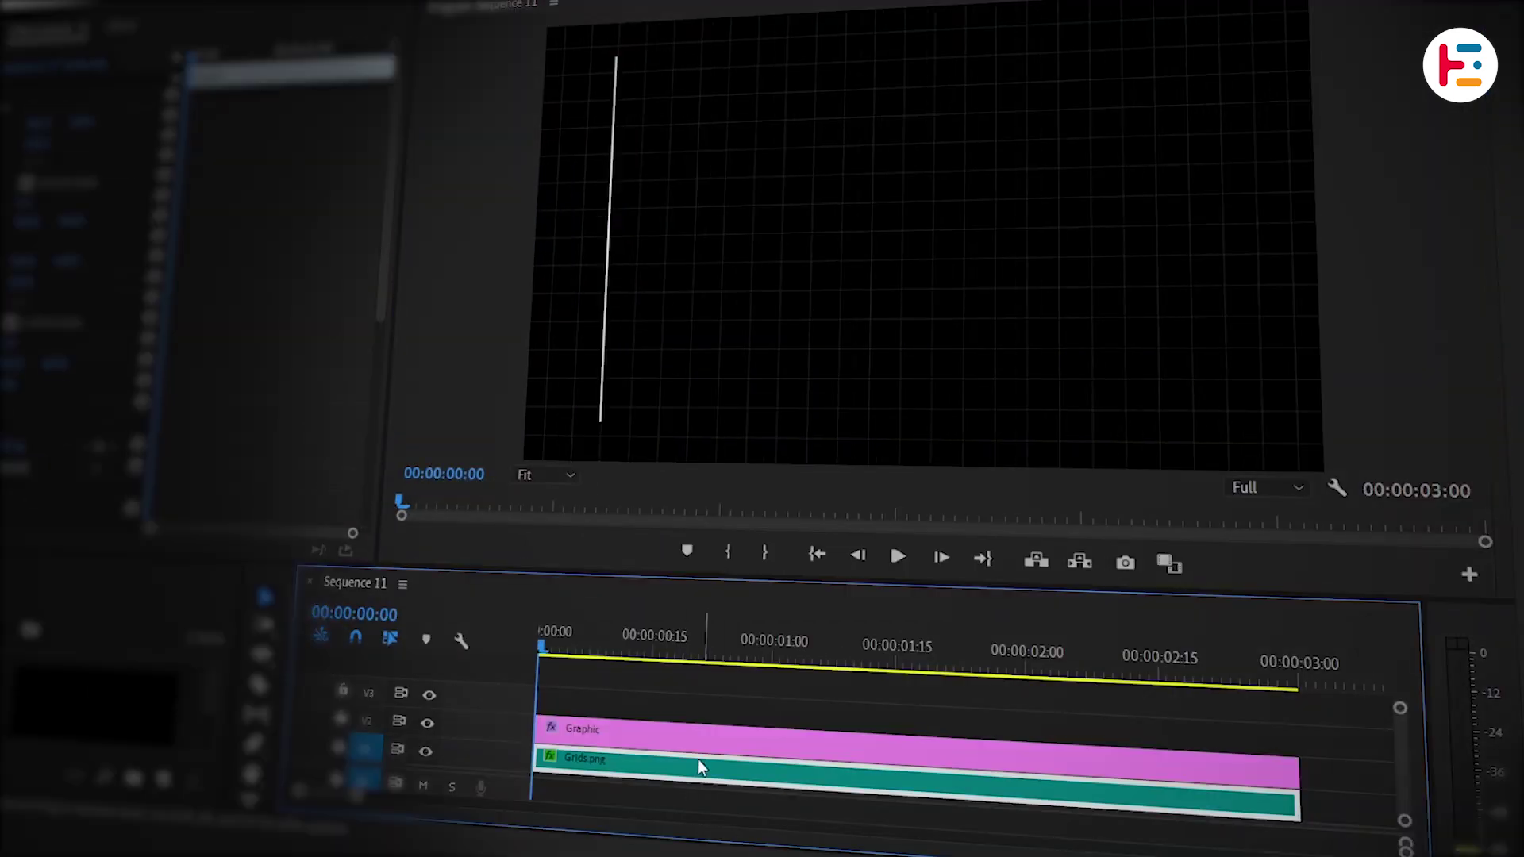
Step: Add a horizontal axis line to the same graphic with the Pen tool, crossing the lower part of the vertical line
{"action": "left_click", "coordinate": [659, 731]}
{"action": "key", "text": "p"}
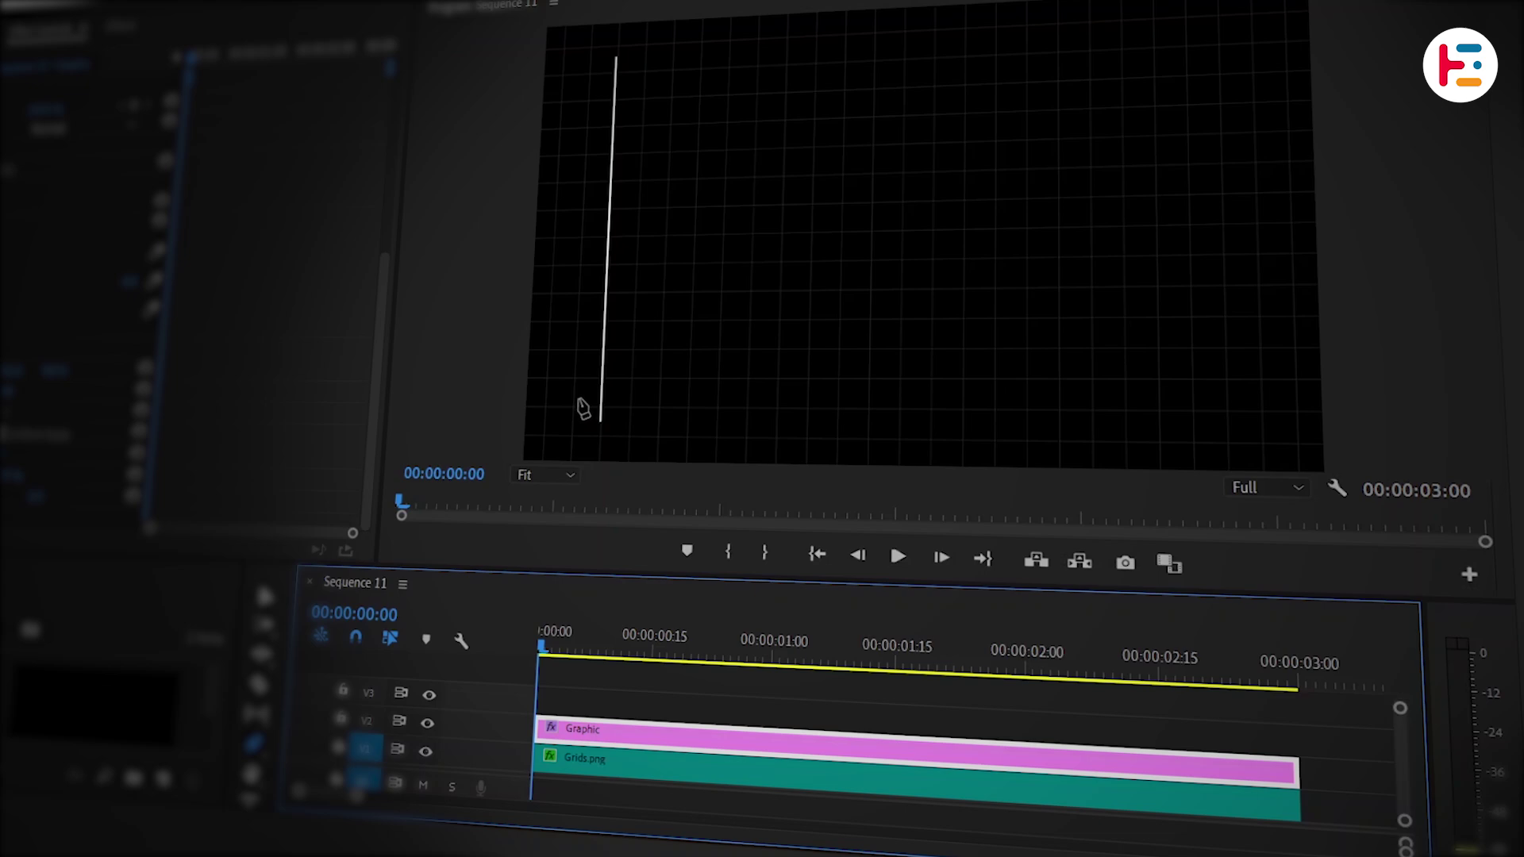
{"action": "left_click", "coordinate": [557, 381]}
{"action": "left_click", "coordinate": [1263, 381]}
{"action": "key", "text": "v"}
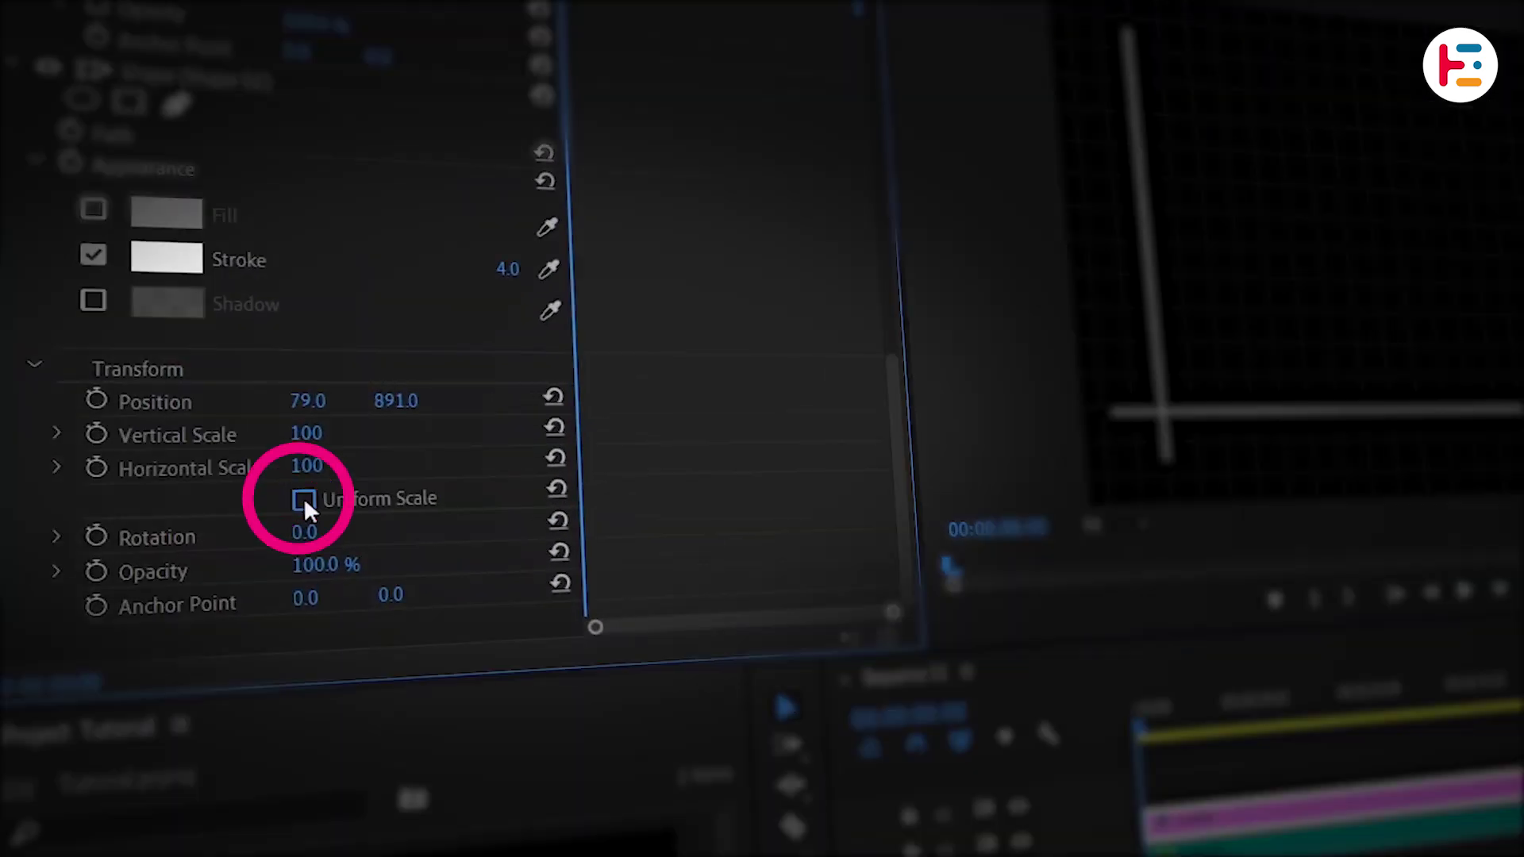
Step: Keyframe the horizontal line's Horizontal Scale to reach 100 at 00:00:01:02, then ease the keyframes and shape their velocity curve
{"action": "left_click", "coordinate": [96, 470]}
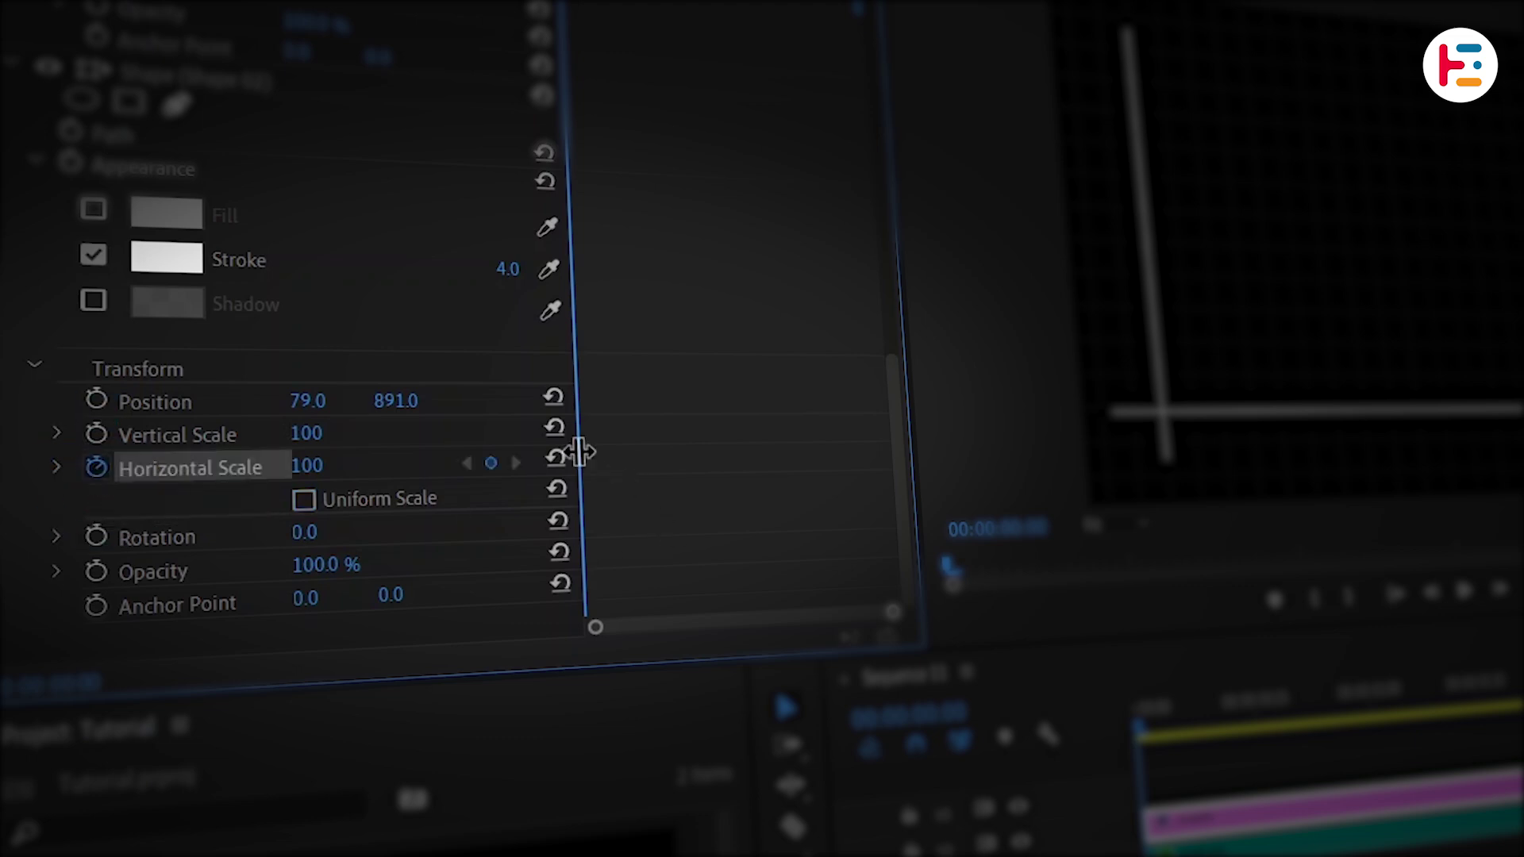
{"action": "left_click_drag", "start_coordinate": [728, 453], "coordinate": [728, 454]}
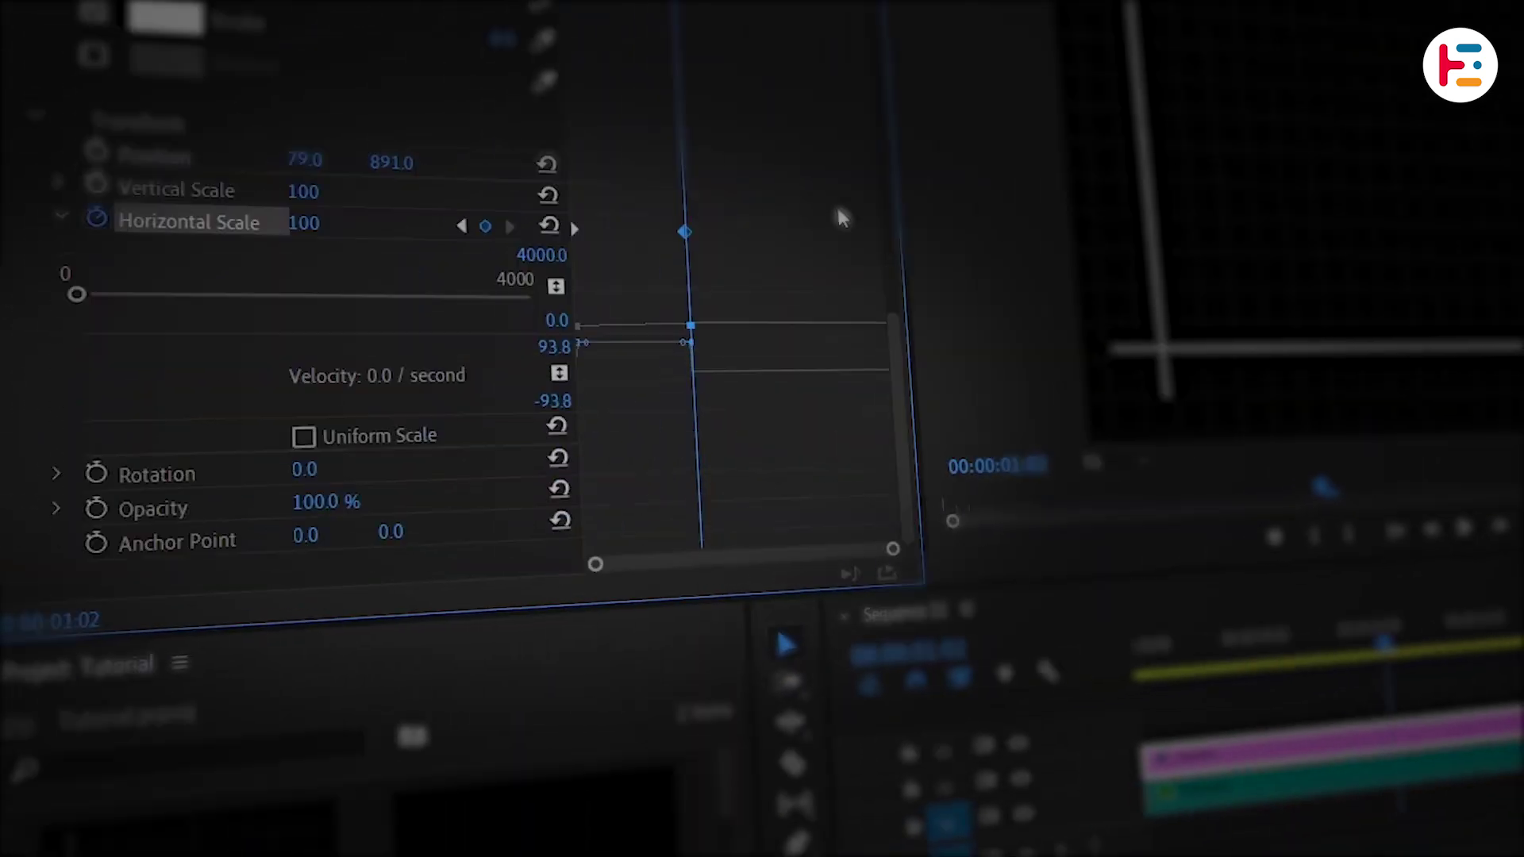
{"action": "right_click", "coordinate": [575, 229]}
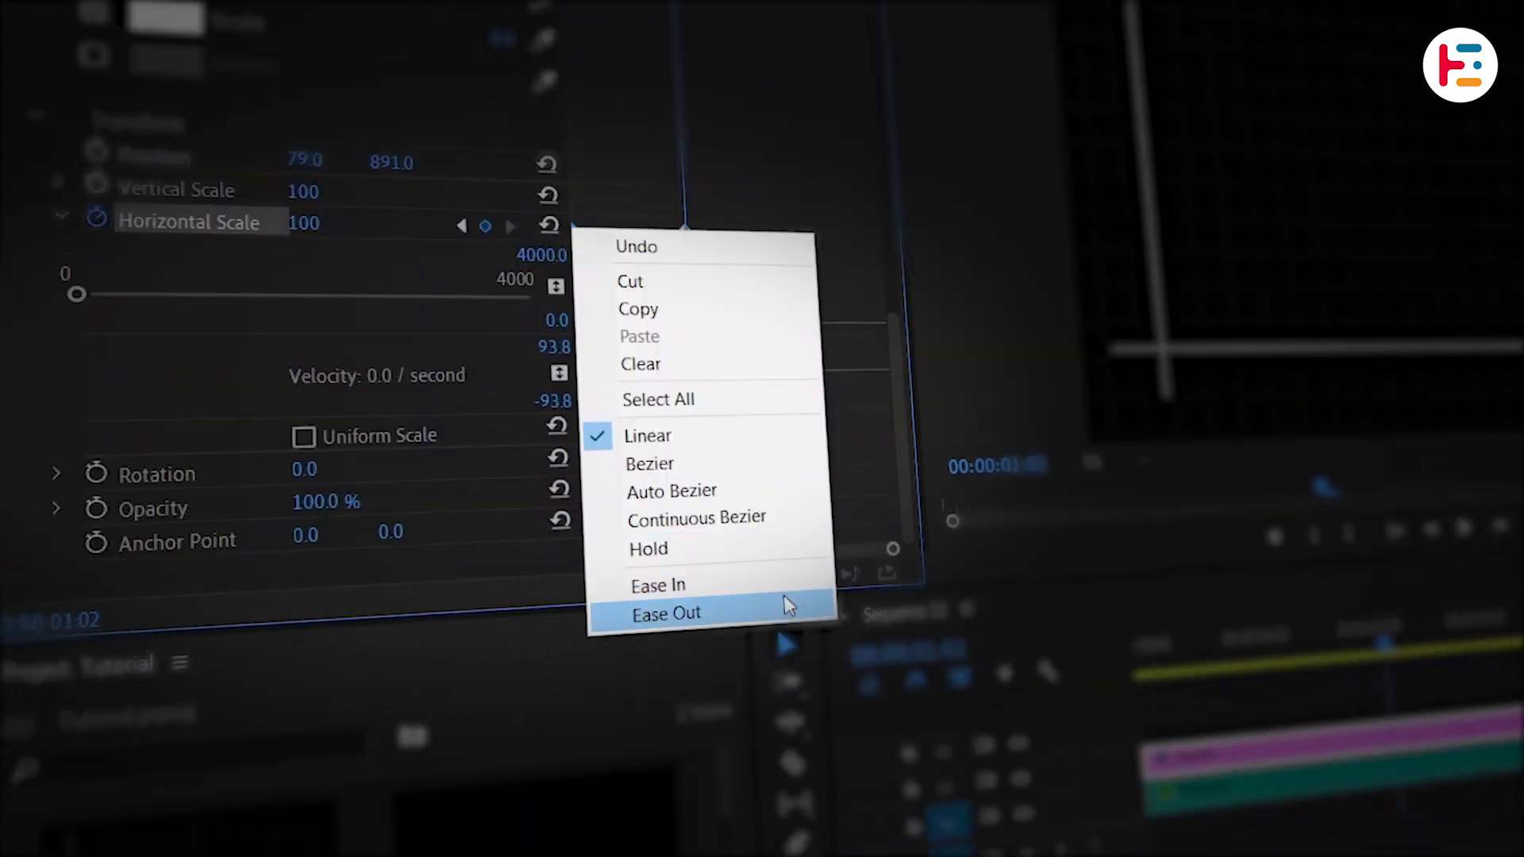
{"action": "left_click", "coordinate": [784, 601]}
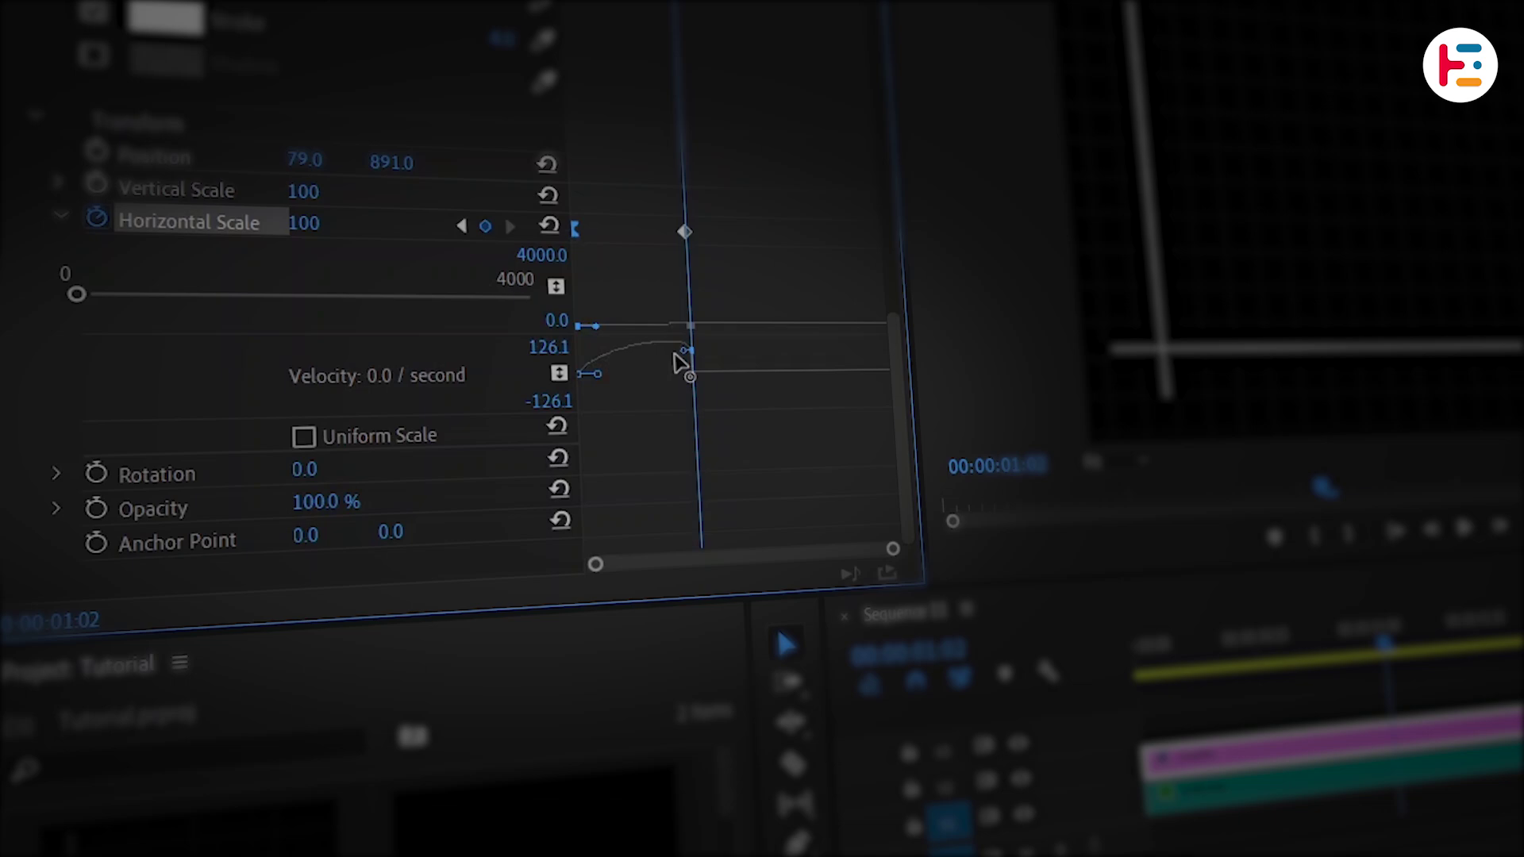
{"action": "left_click_drag", "start_coordinate": [669, 359], "coordinate": [580, 379]}
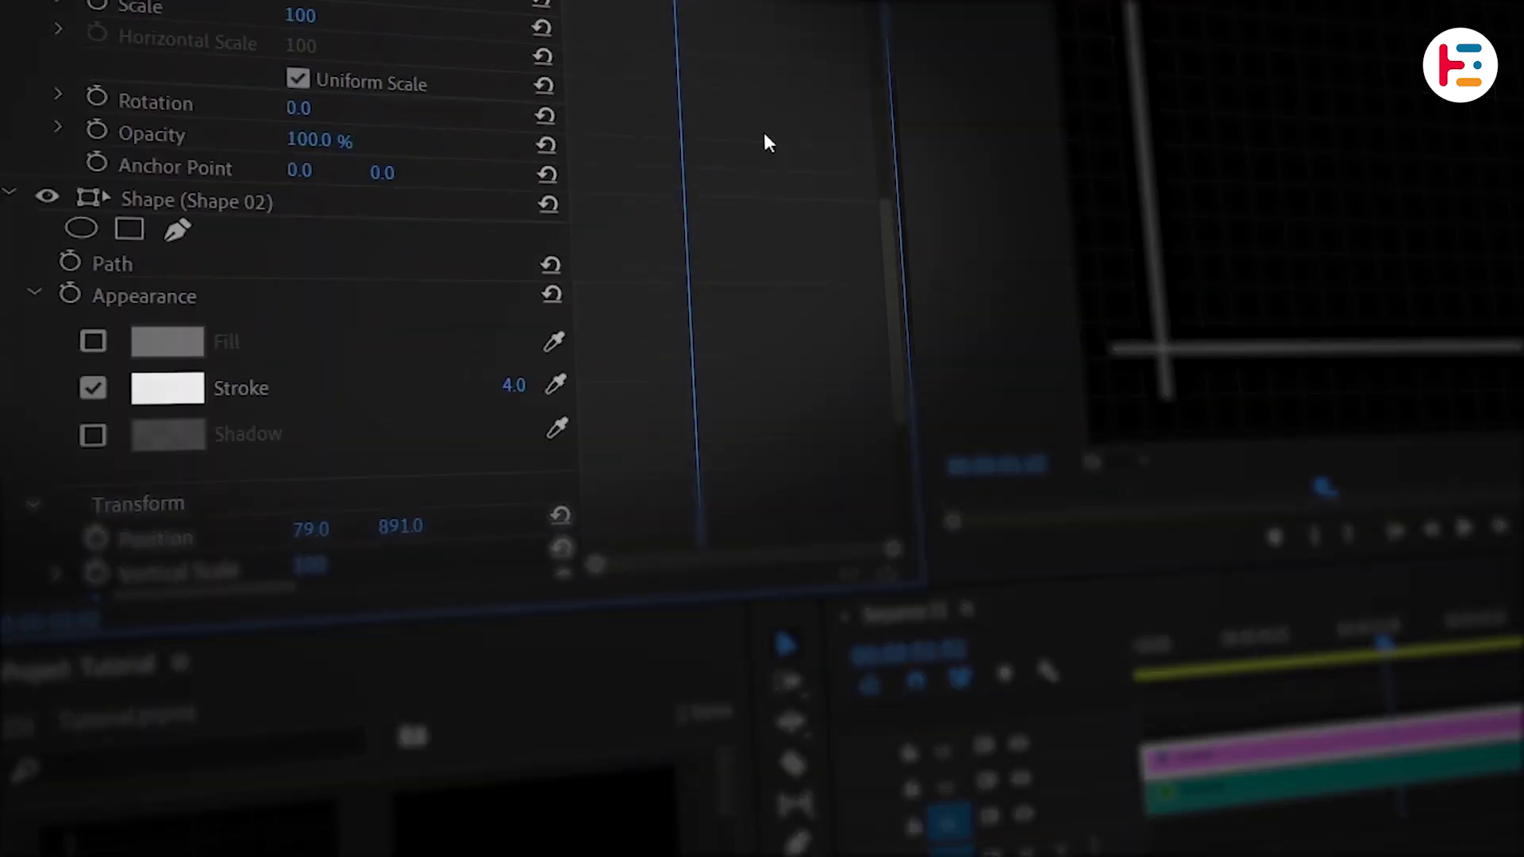
Step: Disable Uniform Scale for the vertical line and keyframe its Vertical Scale from 0 at the start to 100 at 00:00:01:02
{"action": "scroll", "coordinate": [556, 238], "scroll_direction": "up", "scroll_amount": 3}
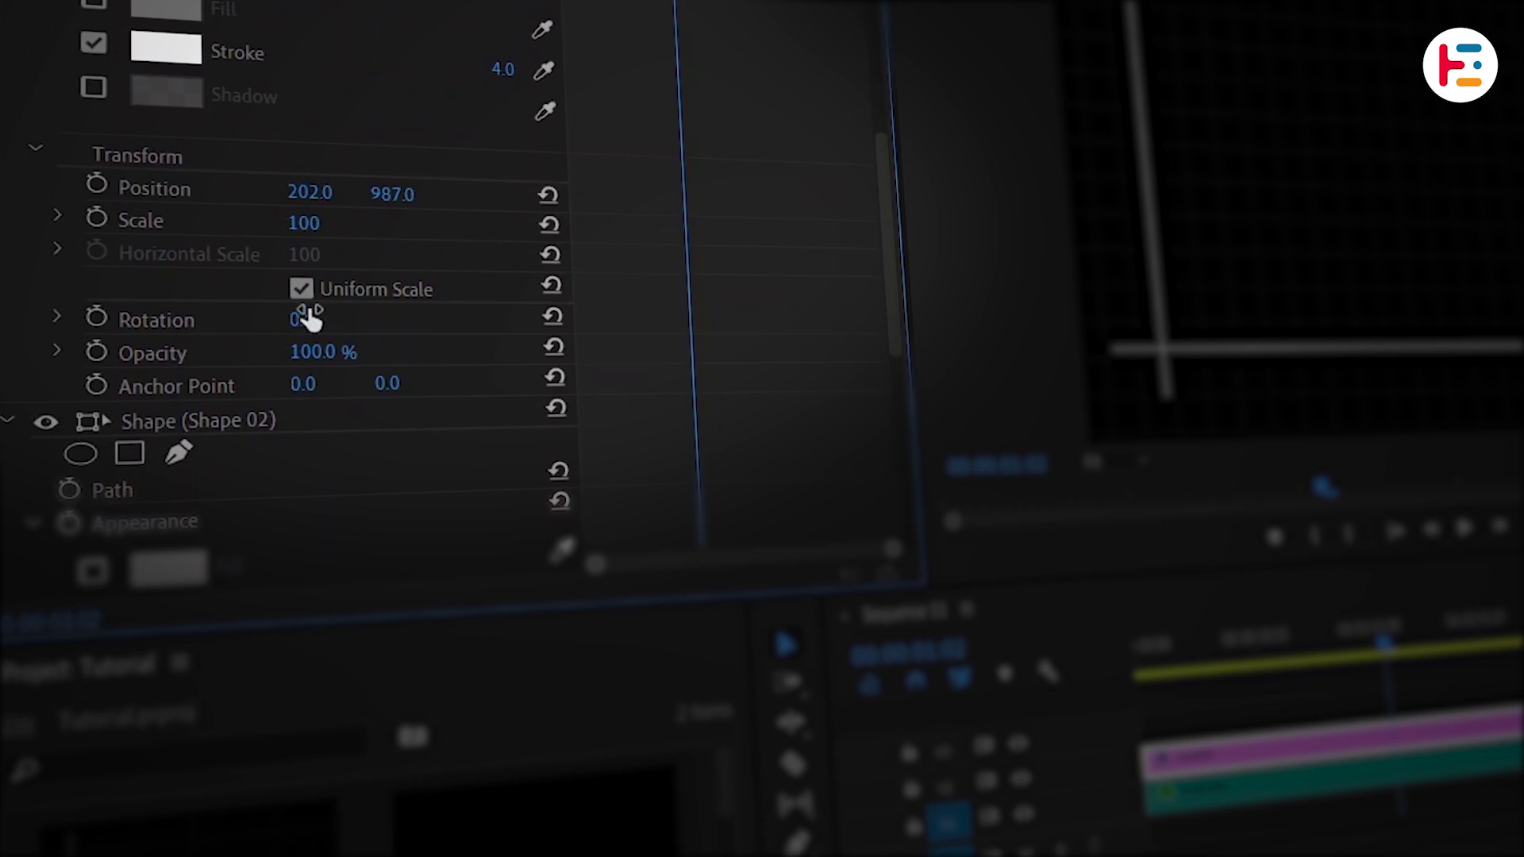
{"action": "left_click", "coordinate": [301, 289]}
{"action": "left_click", "coordinate": [97, 219]}
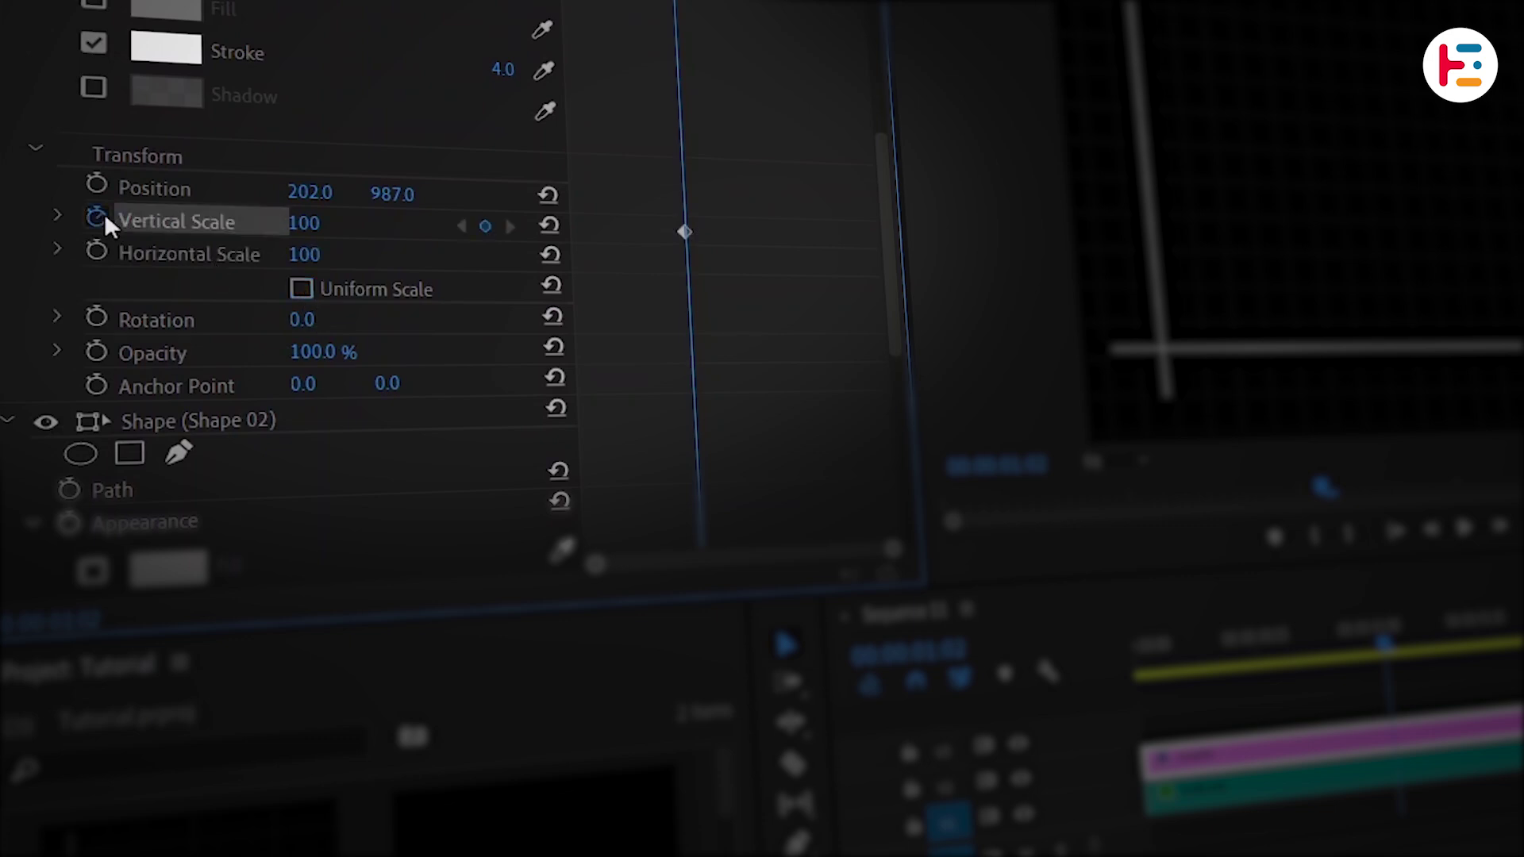
{"action": "key", "text": "Home"}
{"action": "left_click", "coordinate": [330, 220]}
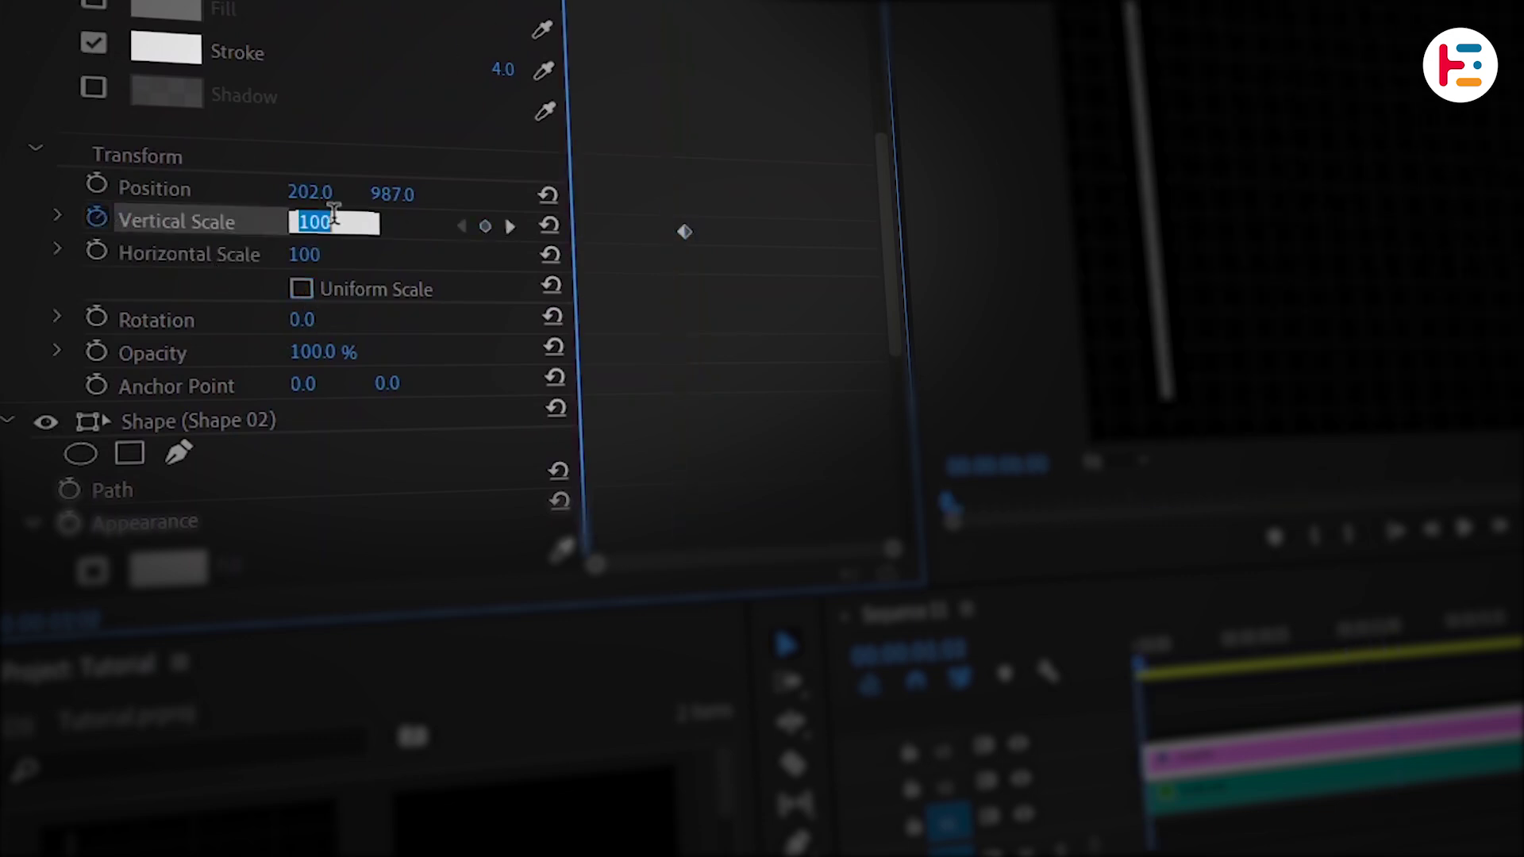
{"action": "type", "text": "0"}
{"action": "key", "text": "Return"}
Step: Ease the vertical line's Vertical Scale keyframes, pull the velocity peak toward the start and play the axis animation
{"action": "left_click", "coordinate": [57, 215]}
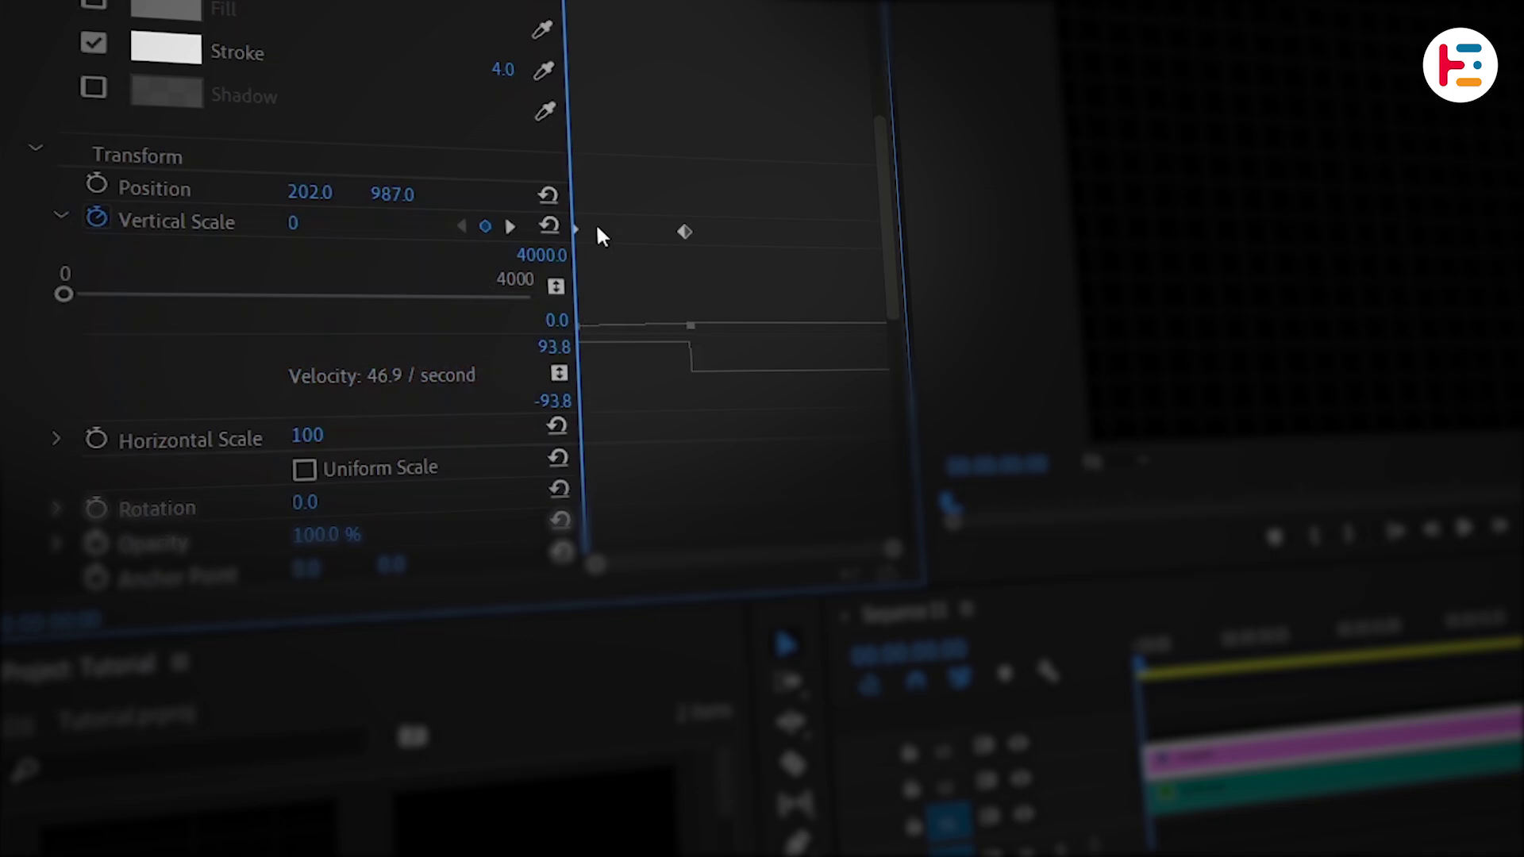
{"action": "right_click", "coordinate": [594, 229]}
{"action": "left_click", "coordinate": [818, 597]}
{"action": "left_click_drag", "start_coordinate": [684, 350], "coordinate": [540, 373]}
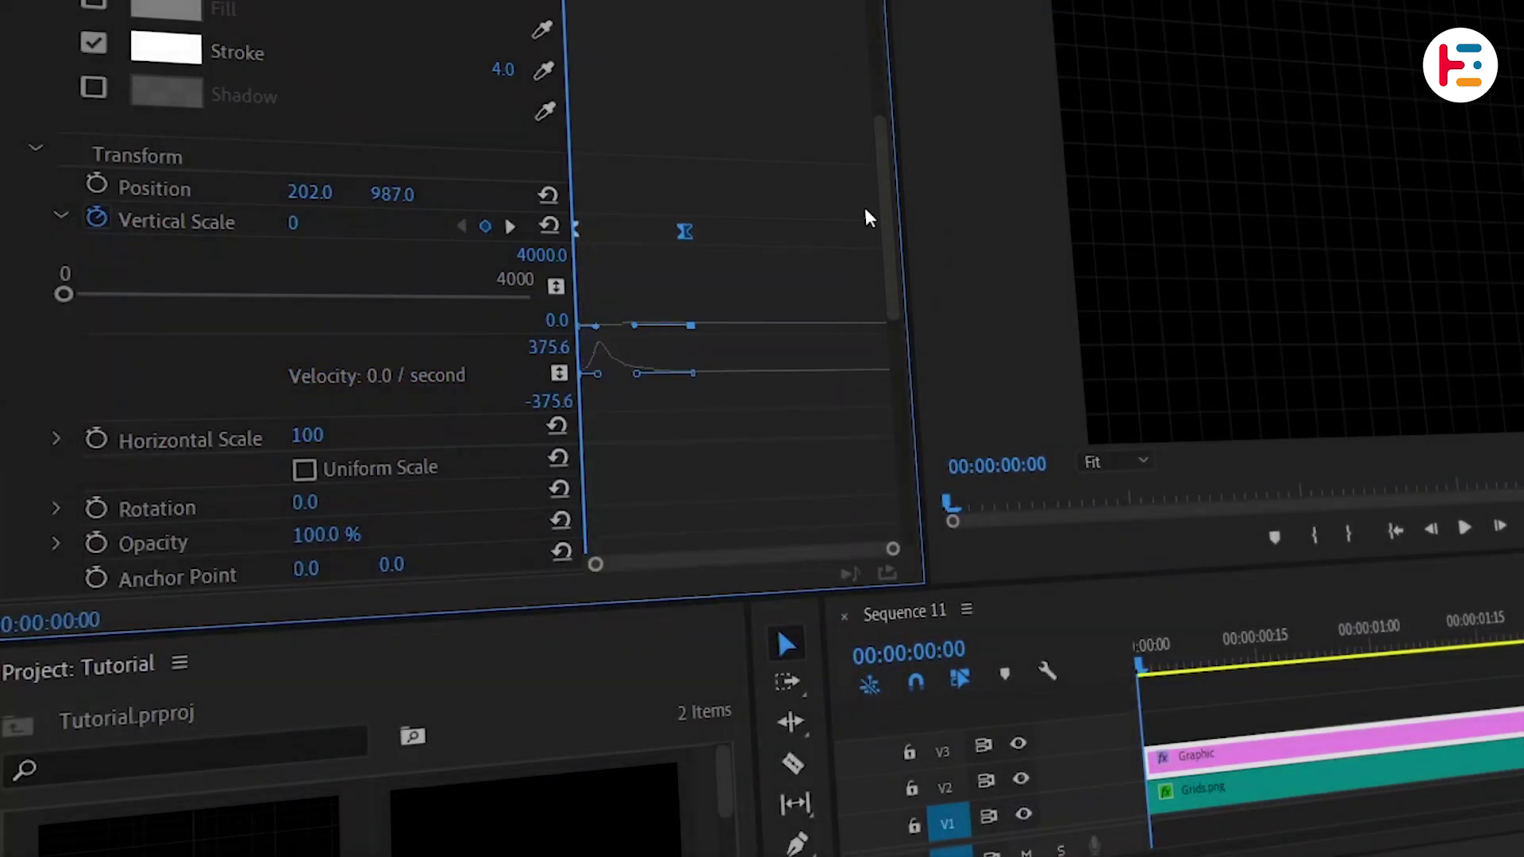
{"action": "key", "text": "space"}
{"action": "key", "text": "space"}
Step: Create a small rectangle on a new graphic layer beside the vertical axis, with a solid white fill and no stroke
{"action": "left_click", "coordinate": [1280, 823]}
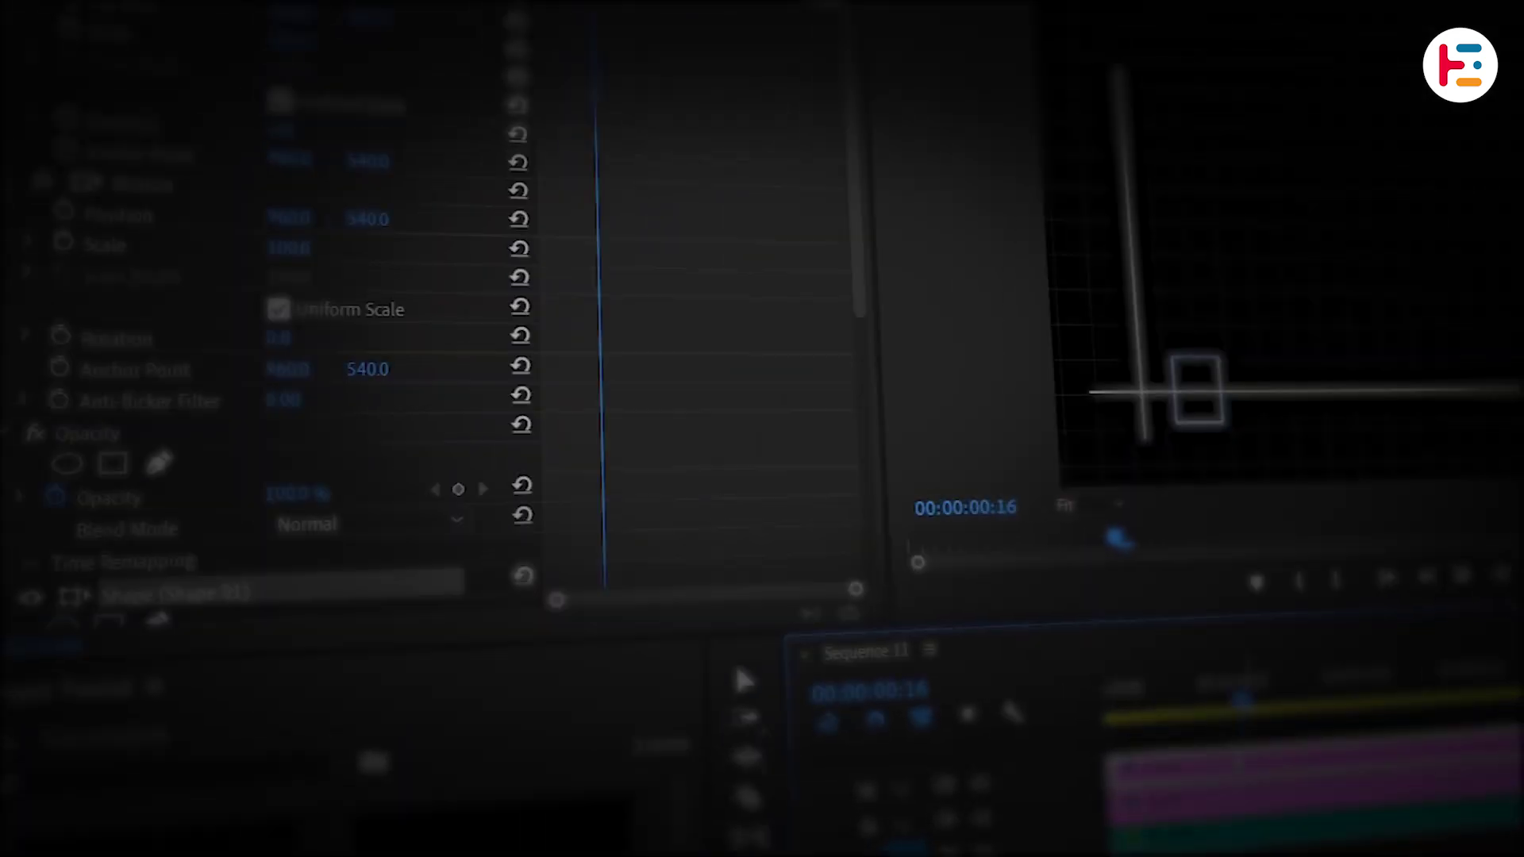
{"action": "scroll", "coordinate": [776, 367], "scroll_direction": "down", "scroll_amount": 5}
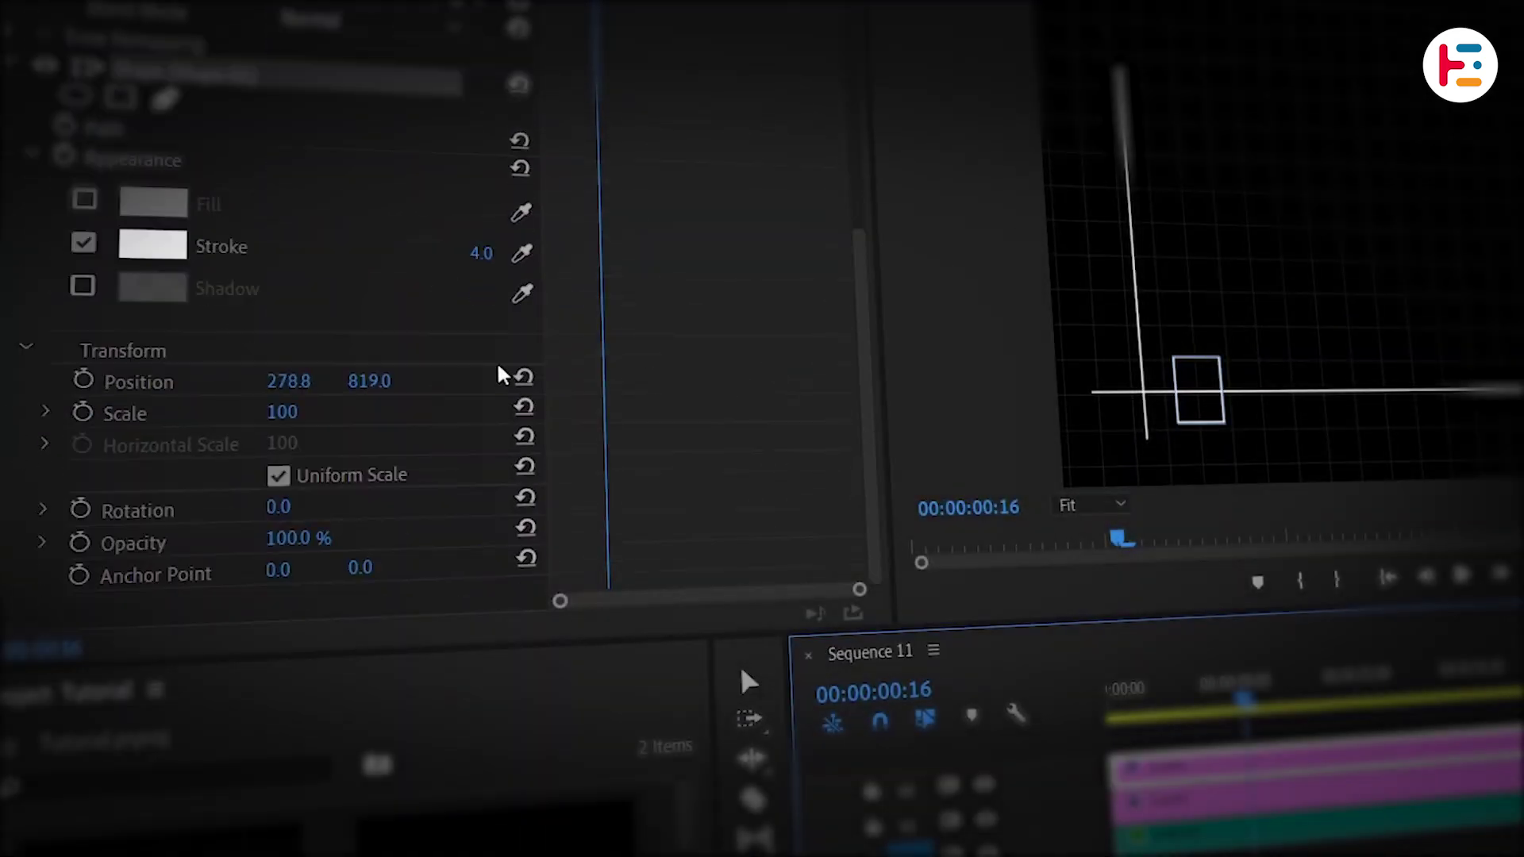
{"action": "left_click", "coordinate": [83, 199]}
{"action": "left_click", "coordinate": [83, 244]}
{"action": "left_click", "coordinate": [153, 203]}
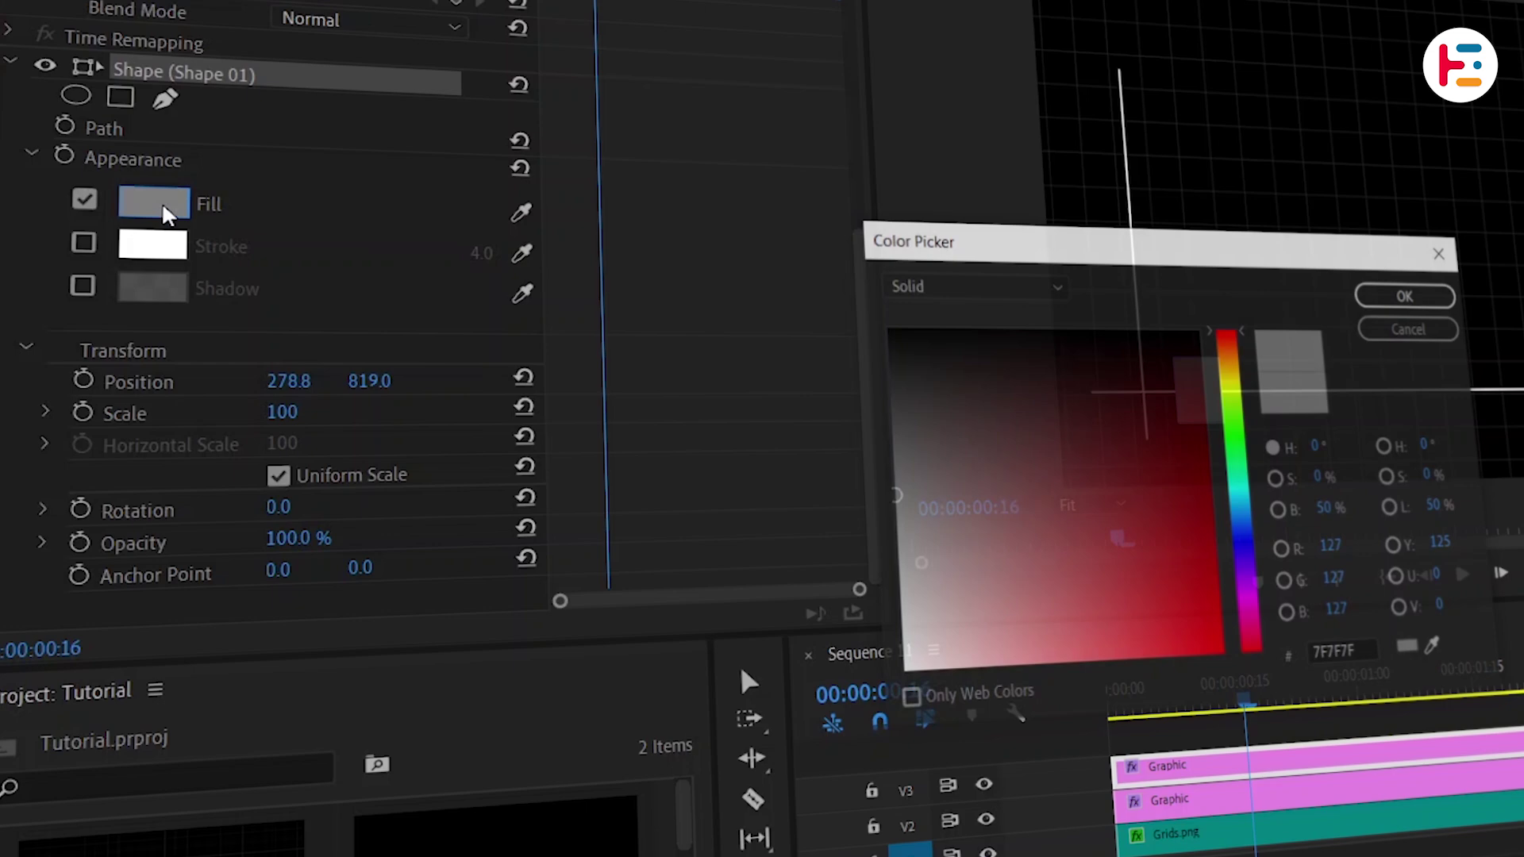
{"action": "left_click", "coordinate": [903, 669]}
{"action": "left_click", "coordinate": [1409, 295]}
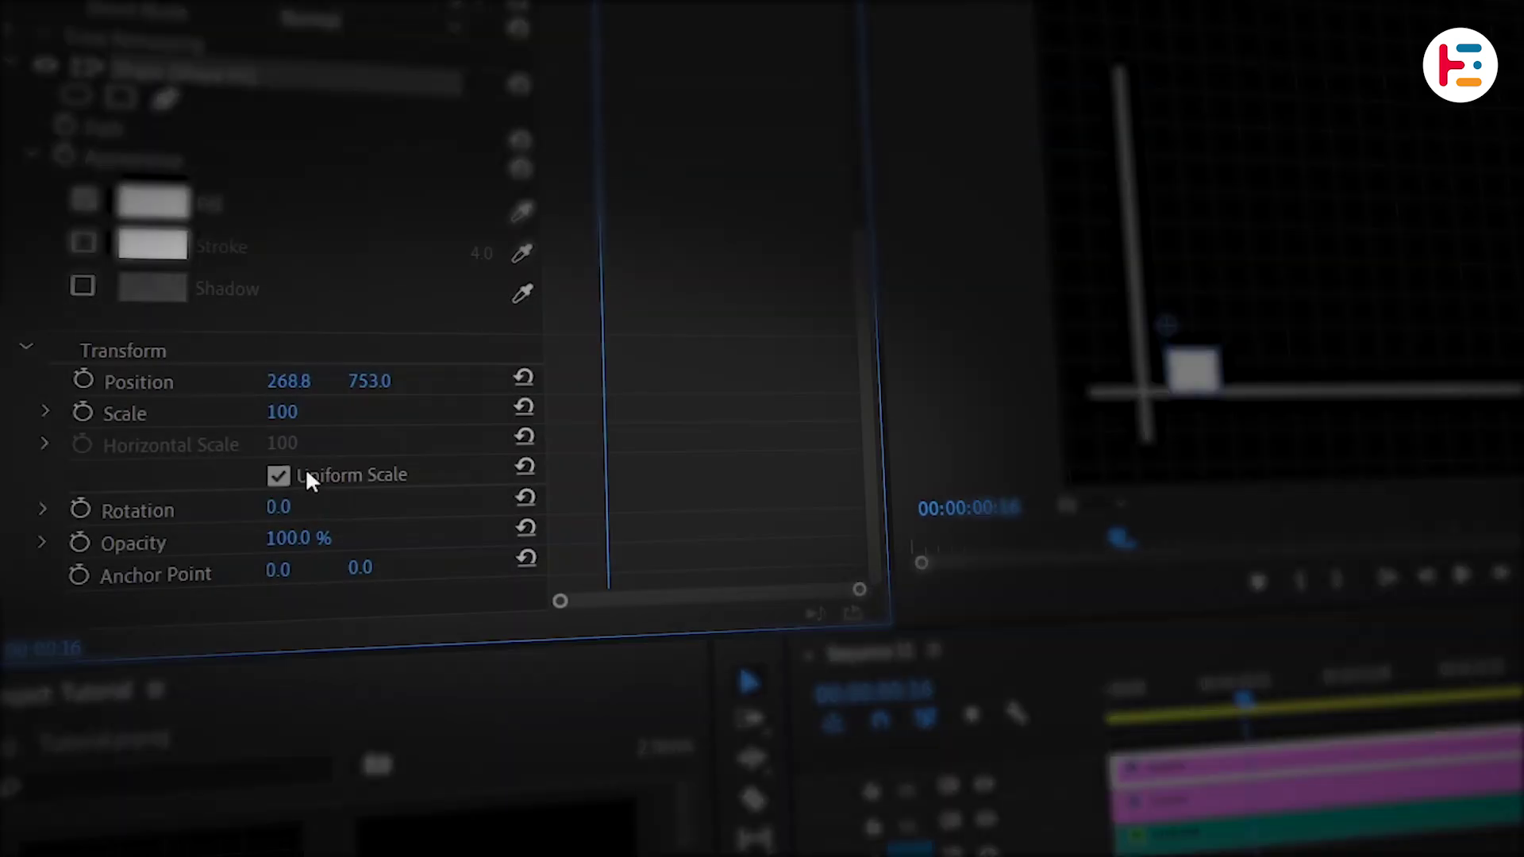
Step: Disable Uniform Scale for the bar, keyframe its Vertical Scale at 100 and shift that keyframe to after 00:00:00:08
{"action": "left_click", "coordinate": [278, 476]}
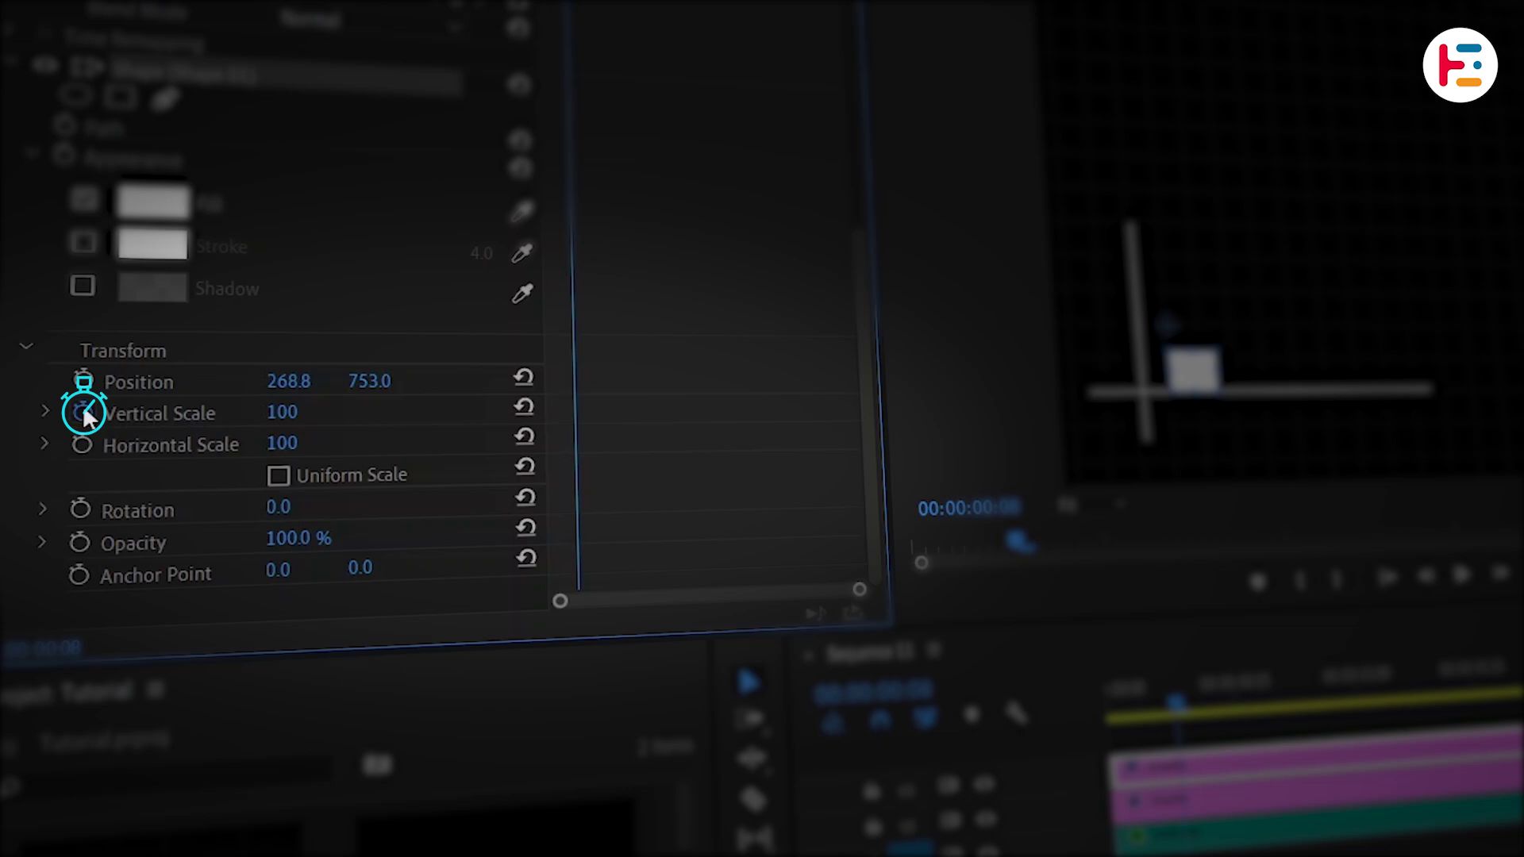
{"action": "left_click", "coordinate": [82, 410]}
{"action": "left_click", "coordinate": [45, 411]}
{"action": "scroll", "coordinate": [718, 309], "scroll_direction": "down", "scroll_amount": 3}
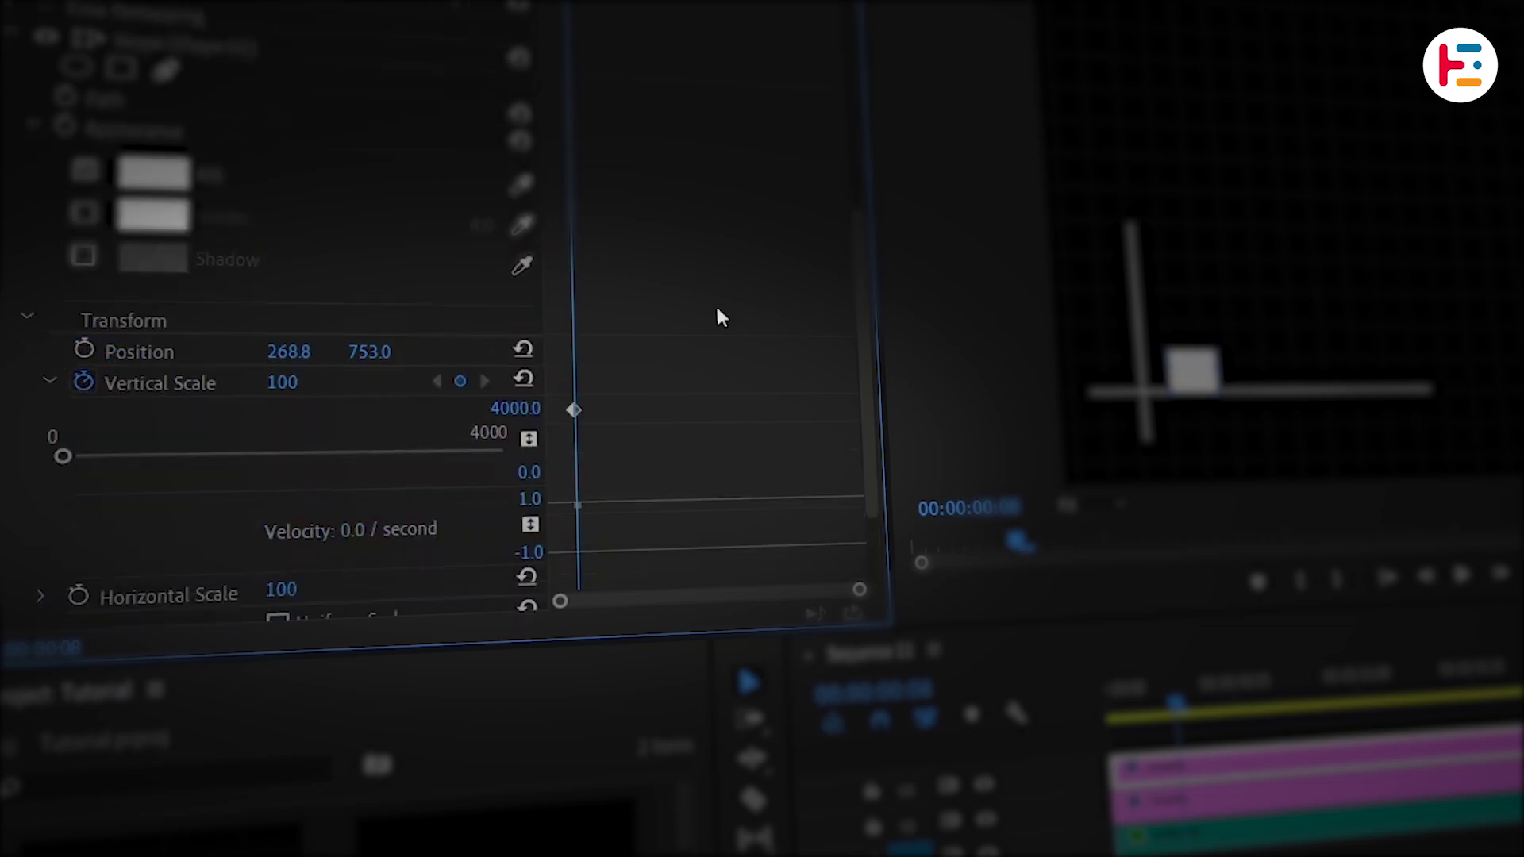
{"action": "left_click_drag", "start_coordinate": [574, 245], "coordinate": [588, 245]}
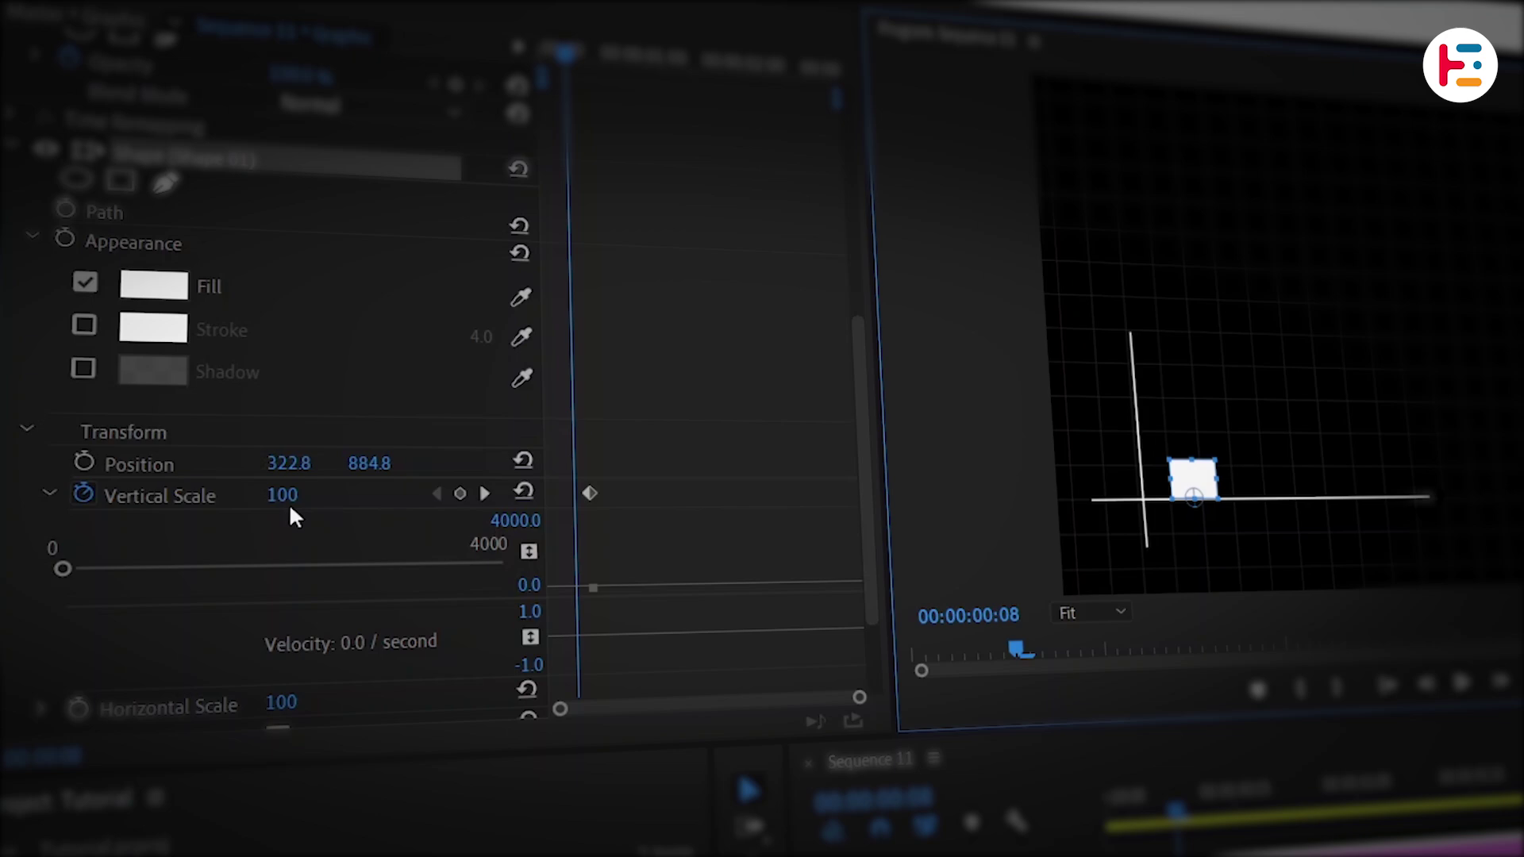
Step: Set the bar's Vertical Scale to 0 at 00:00:00:08 and ease the keyframes of its growth
{"action": "type", "text": "0"}
{"action": "key", "text": "Return"}
{"action": "left_click_drag", "start_coordinate": [573, 51], "coordinate": [582, 49]}
{"action": "key", "text": "Right"}
{"action": "right_click", "coordinate": [573, 493]}
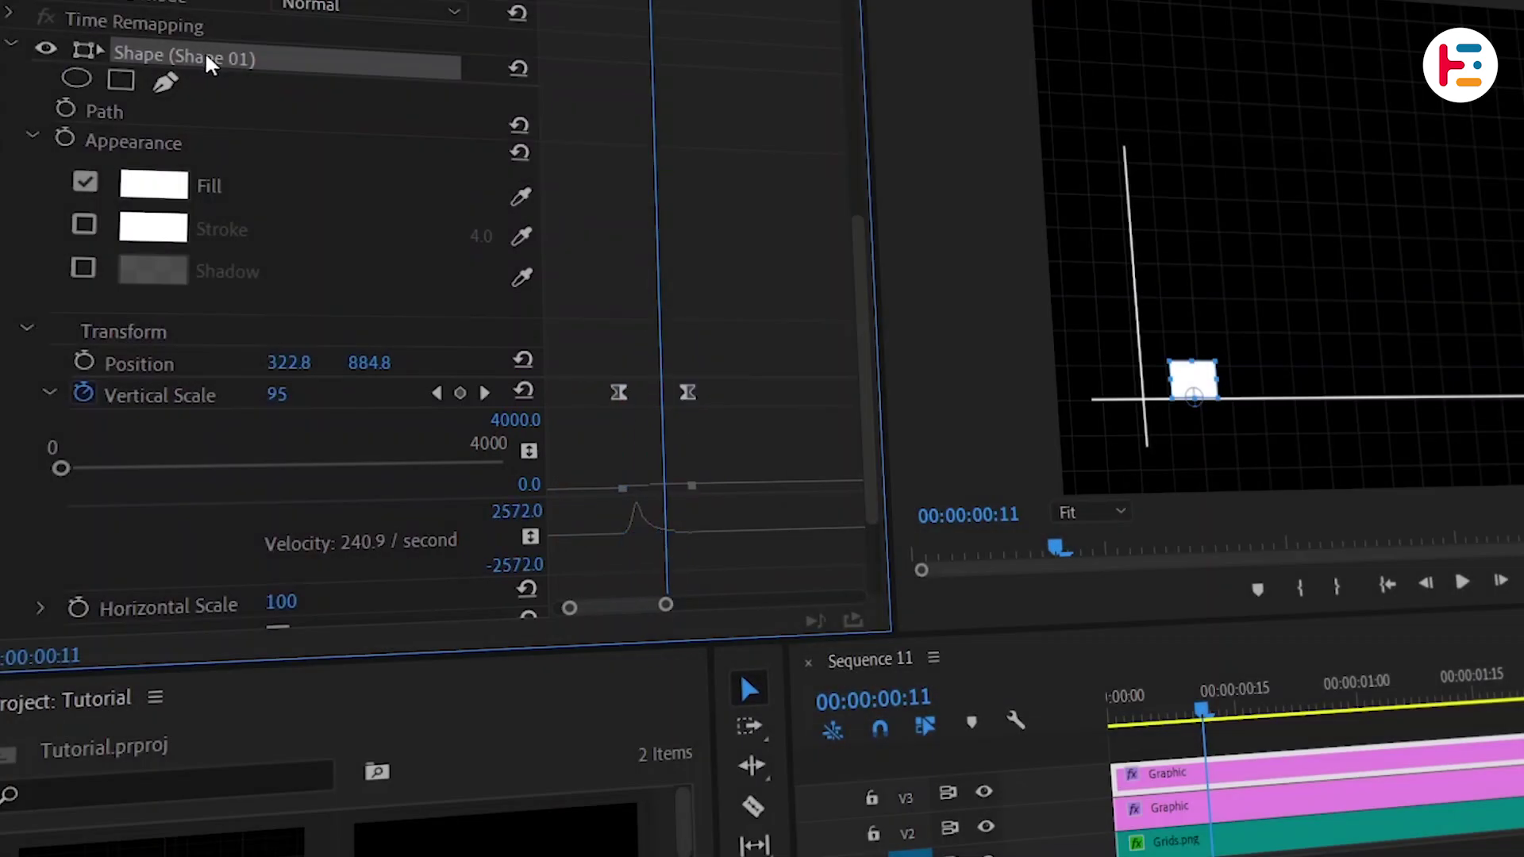
Step: Duplicate the bar shape and delay the copy's Vertical Scale keyframes so the last one falls at 00:00:00:15
{"action": "key", "text": "ctrl+v"}
{"action": "scroll", "coordinate": [752, 251], "scroll_direction": "down", "scroll_amount": 5}
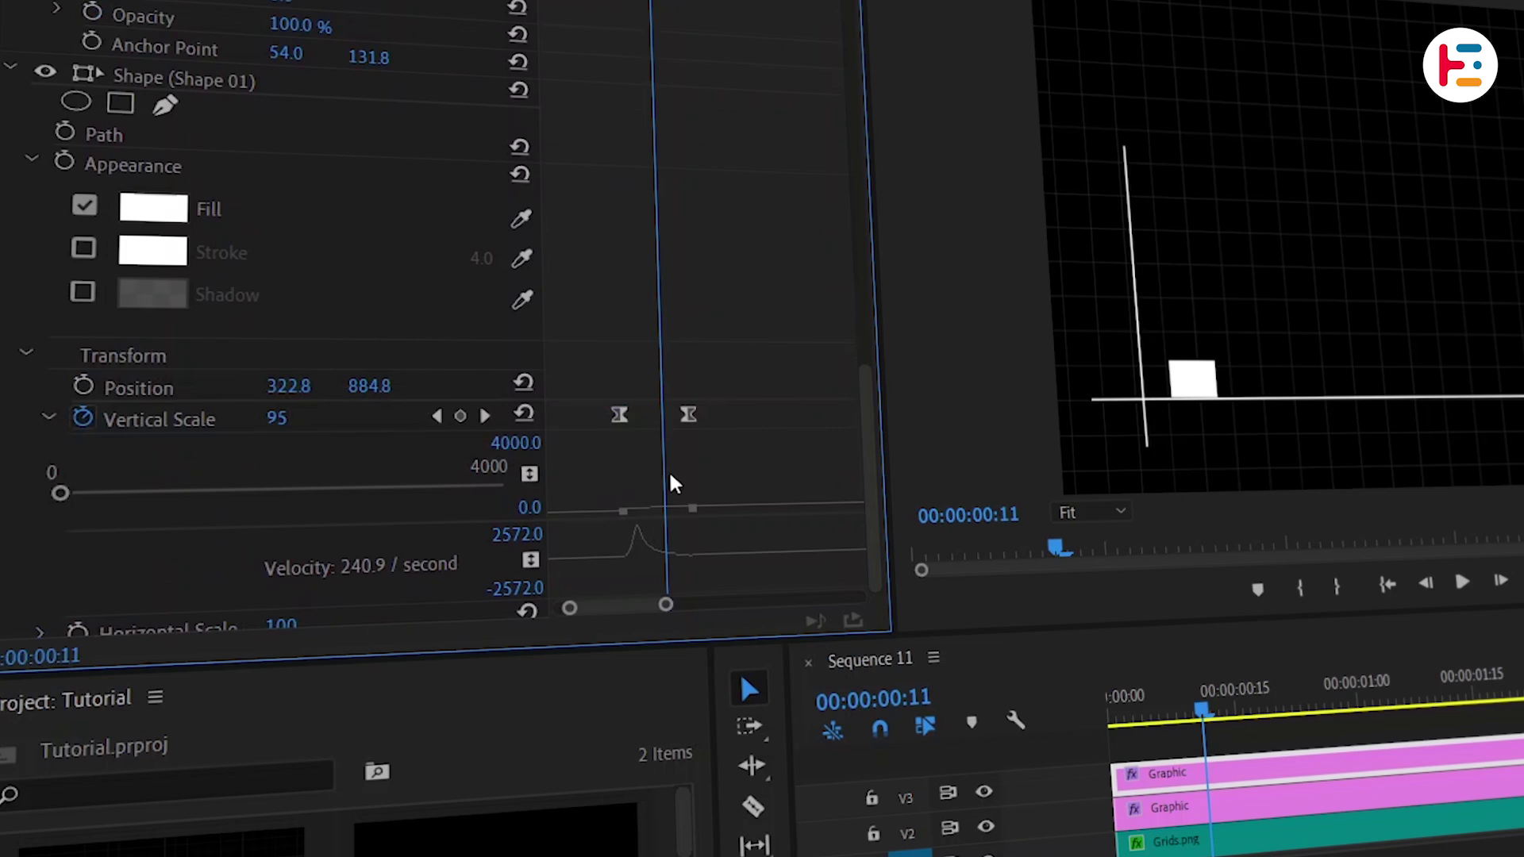
{"action": "left_click_drag", "start_coordinate": [592, 397], "coordinate": [742, 460]}
{"action": "left_click_drag", "start_coordinate": [688, 411], "coordinate": [728, 415]}
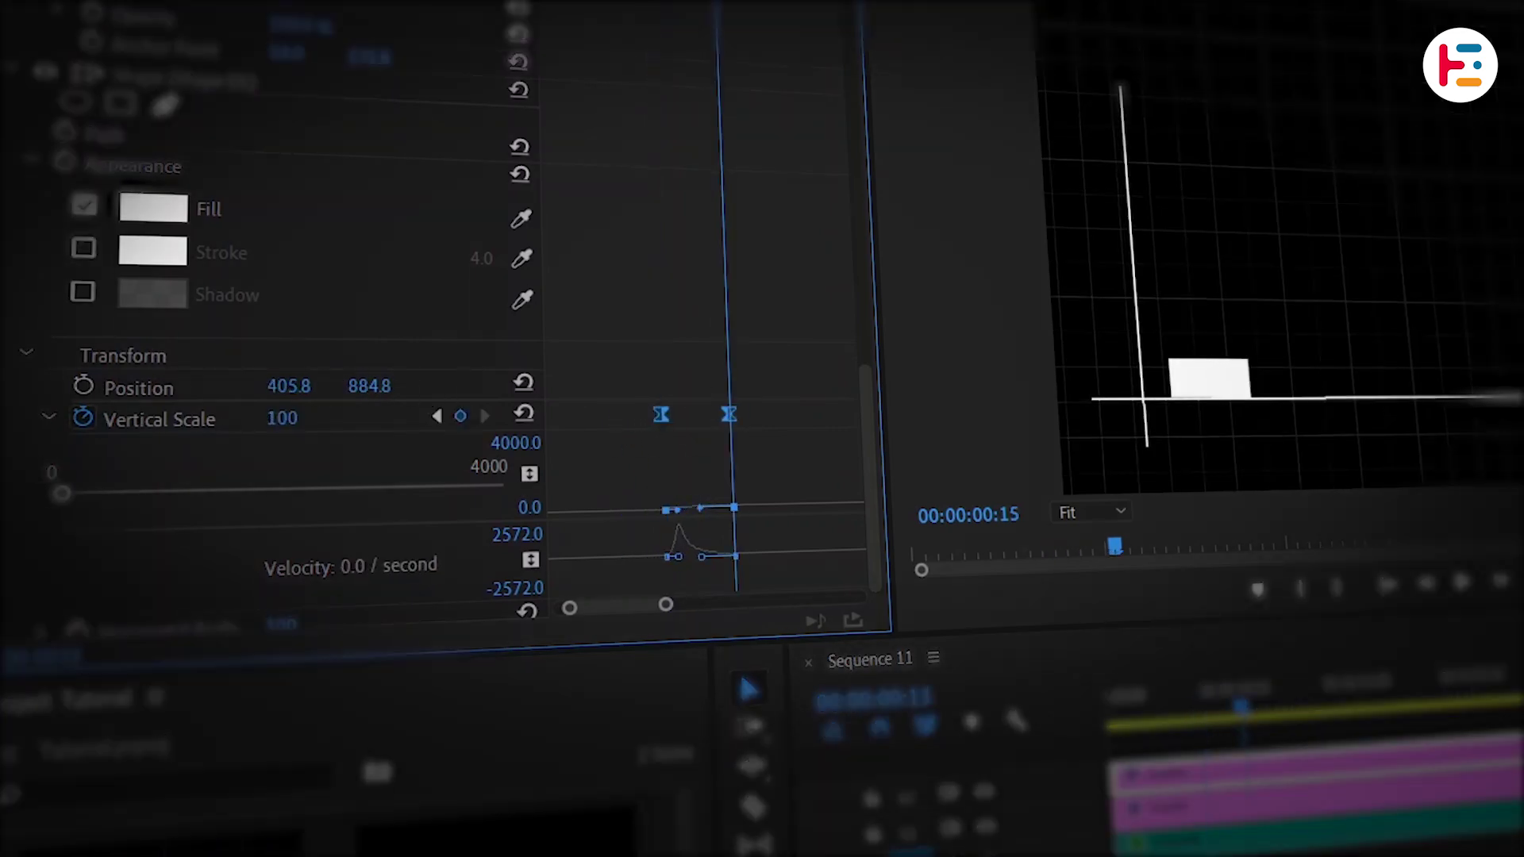
Step: Move the copied bar to horizontal position 499.8 and raise its Vertical Scale so it stands taller than the first bar
{"action": "left_click_drag", "start_coordinate": [289, 386], "coordinate": [300, 386]}
{"action": "left_click", "coordinate": [141, 86]}
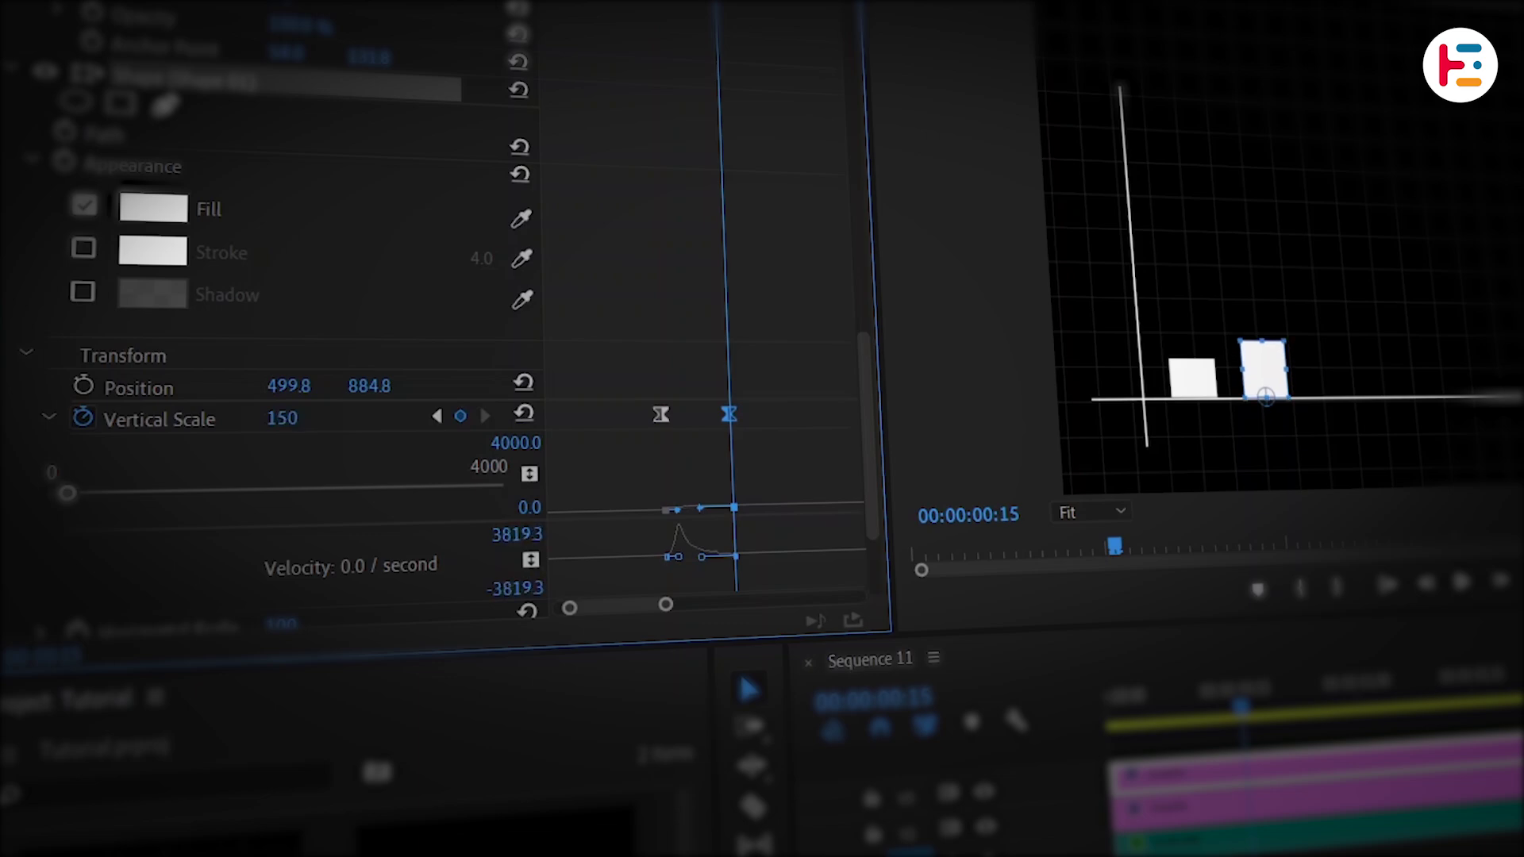
{"action": "left_click_drag", "start_coordinate": [282, 418], "coordinate": [298, 417]}
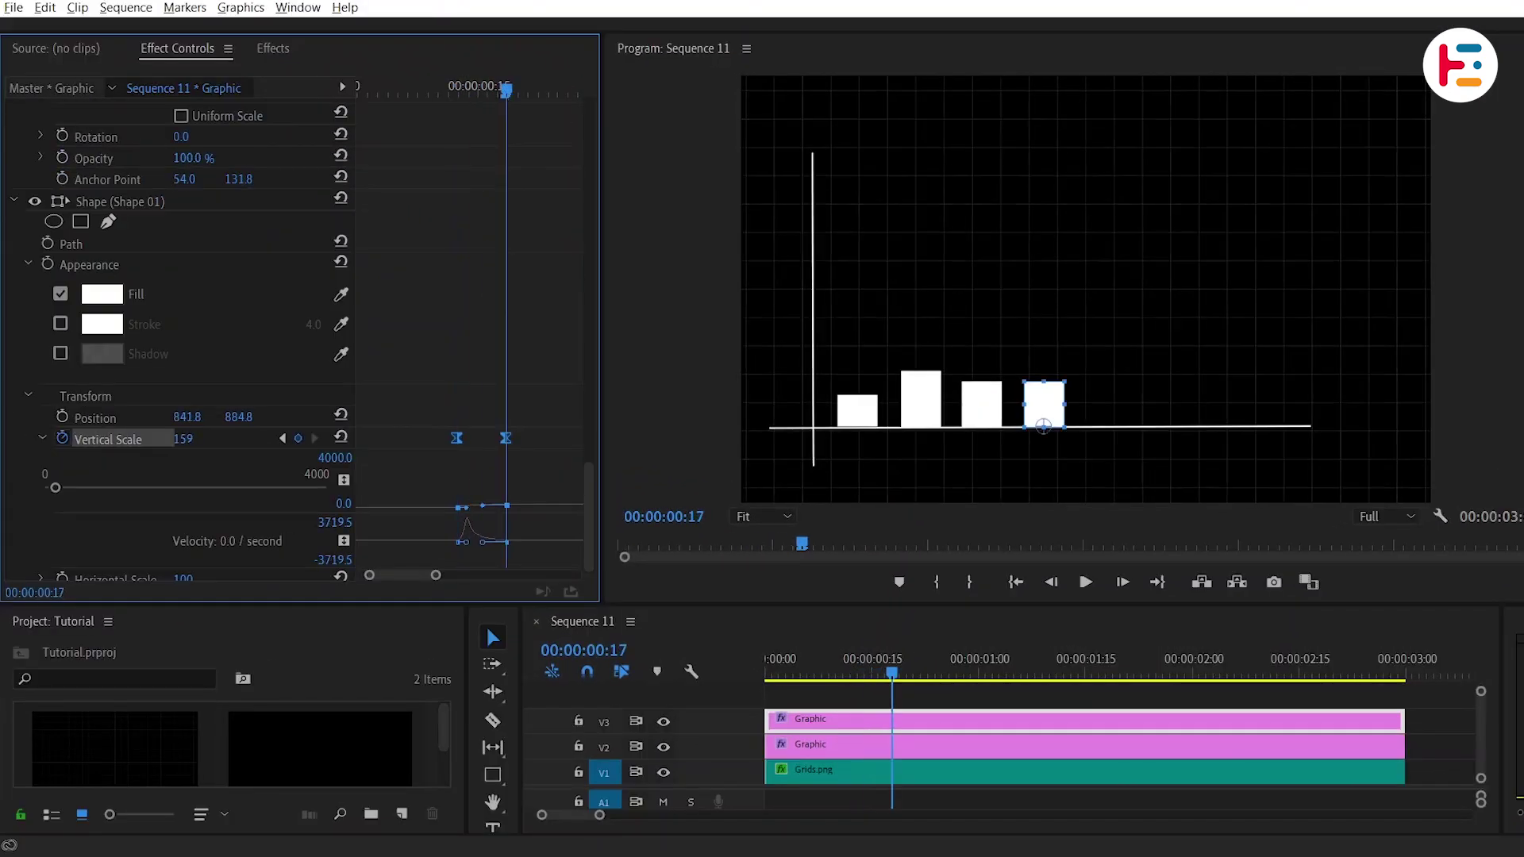
Step: Fill the horizontal axis with bar copies up to nine bars, giving each successive copy later Vertical Scale keyframes and its own height
{"action": "left_click", "coordinate": [146, 208]}
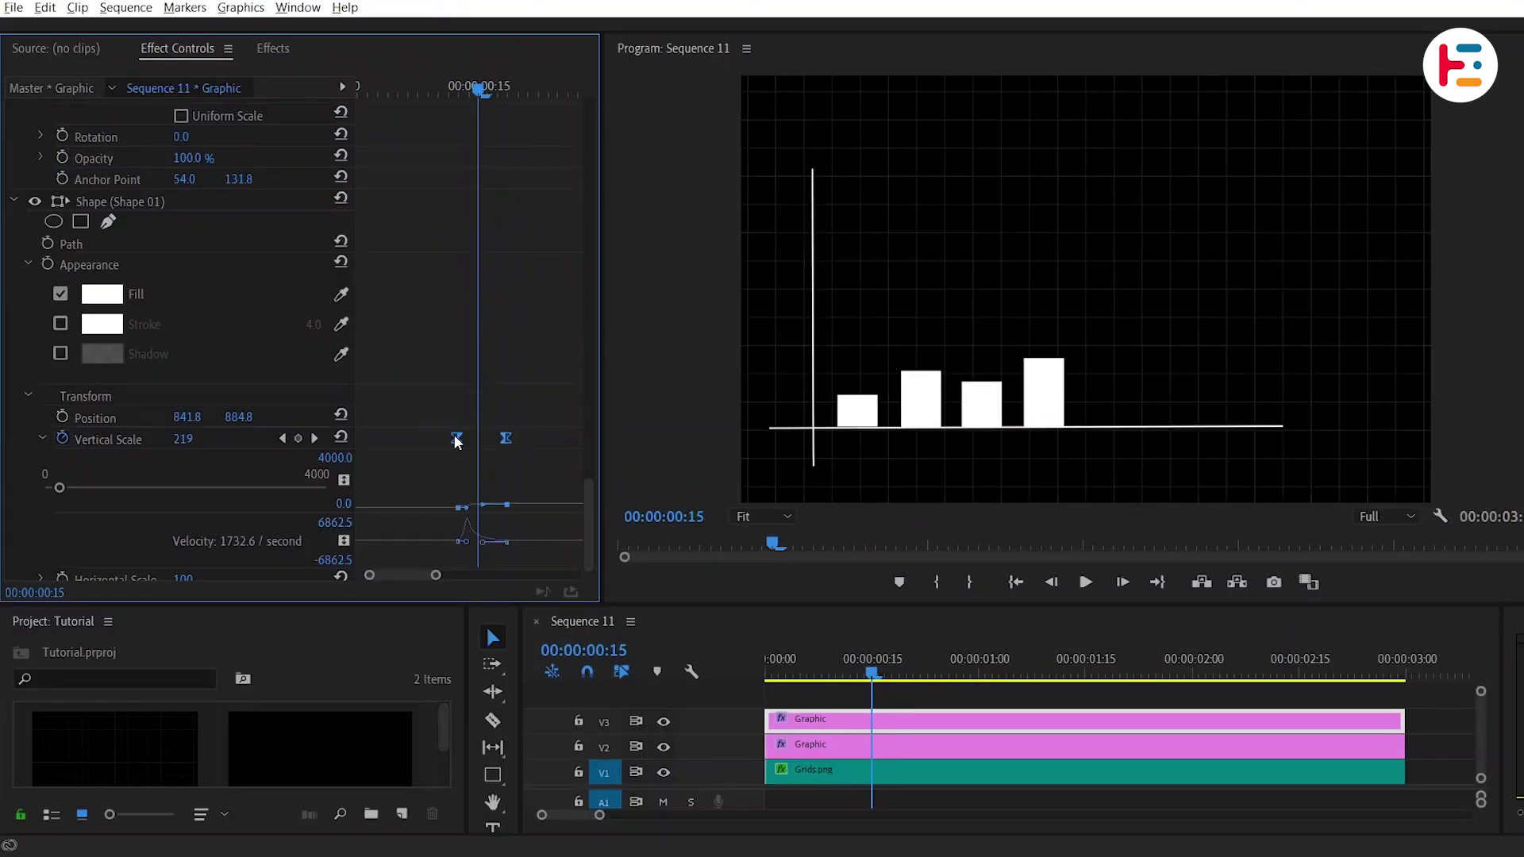
{"action": "left_click_drag", "start_coordinate": [454, 437], "coordinate": [497, 438]}
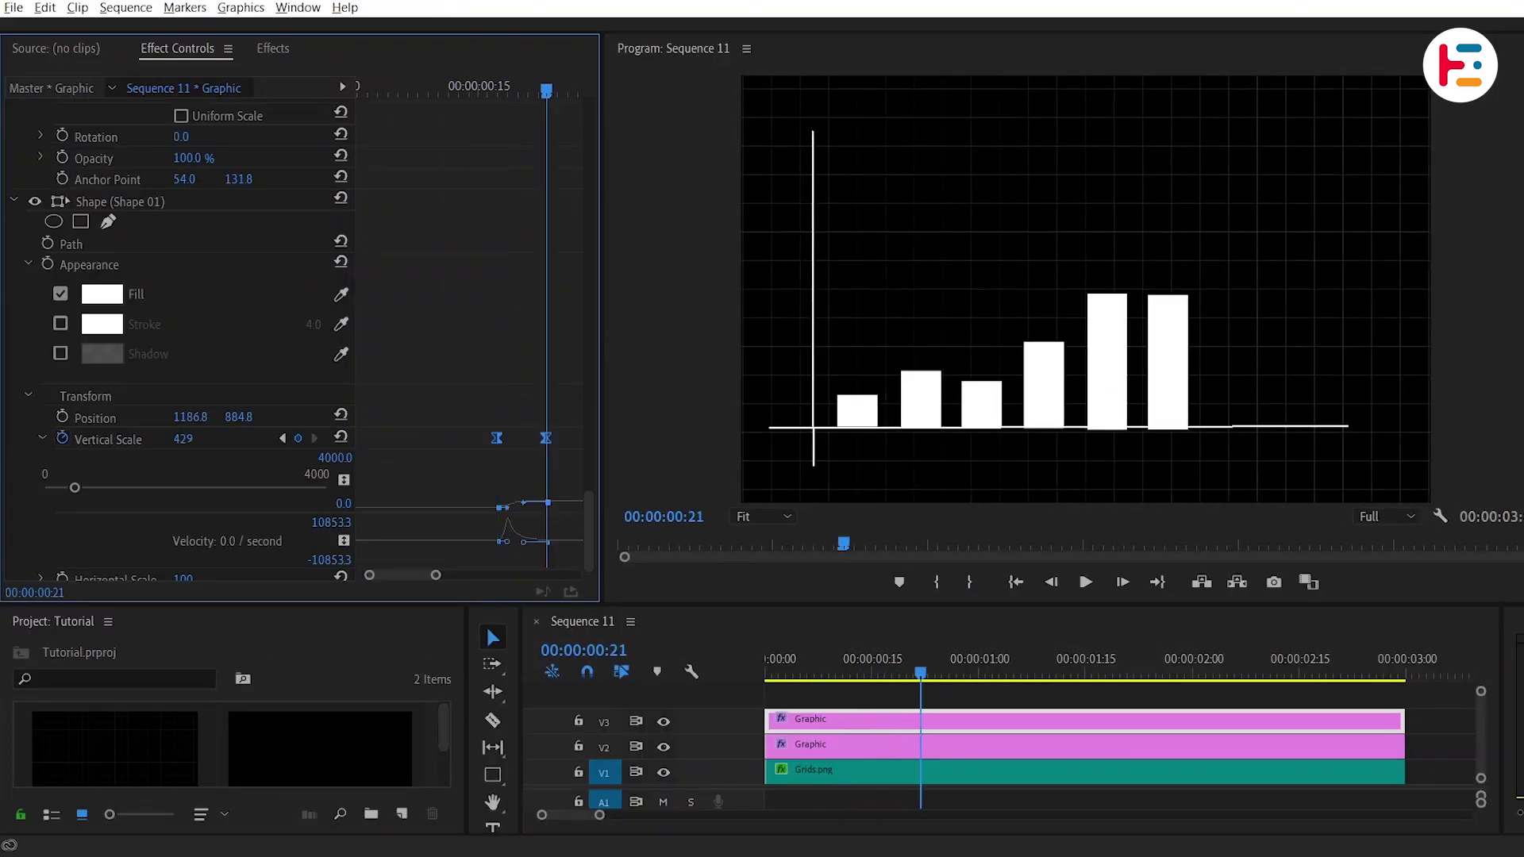
{"action": "scroll", "coordinate": [239, 357], "scroll_direction": "down", "scroll_amount": 3}
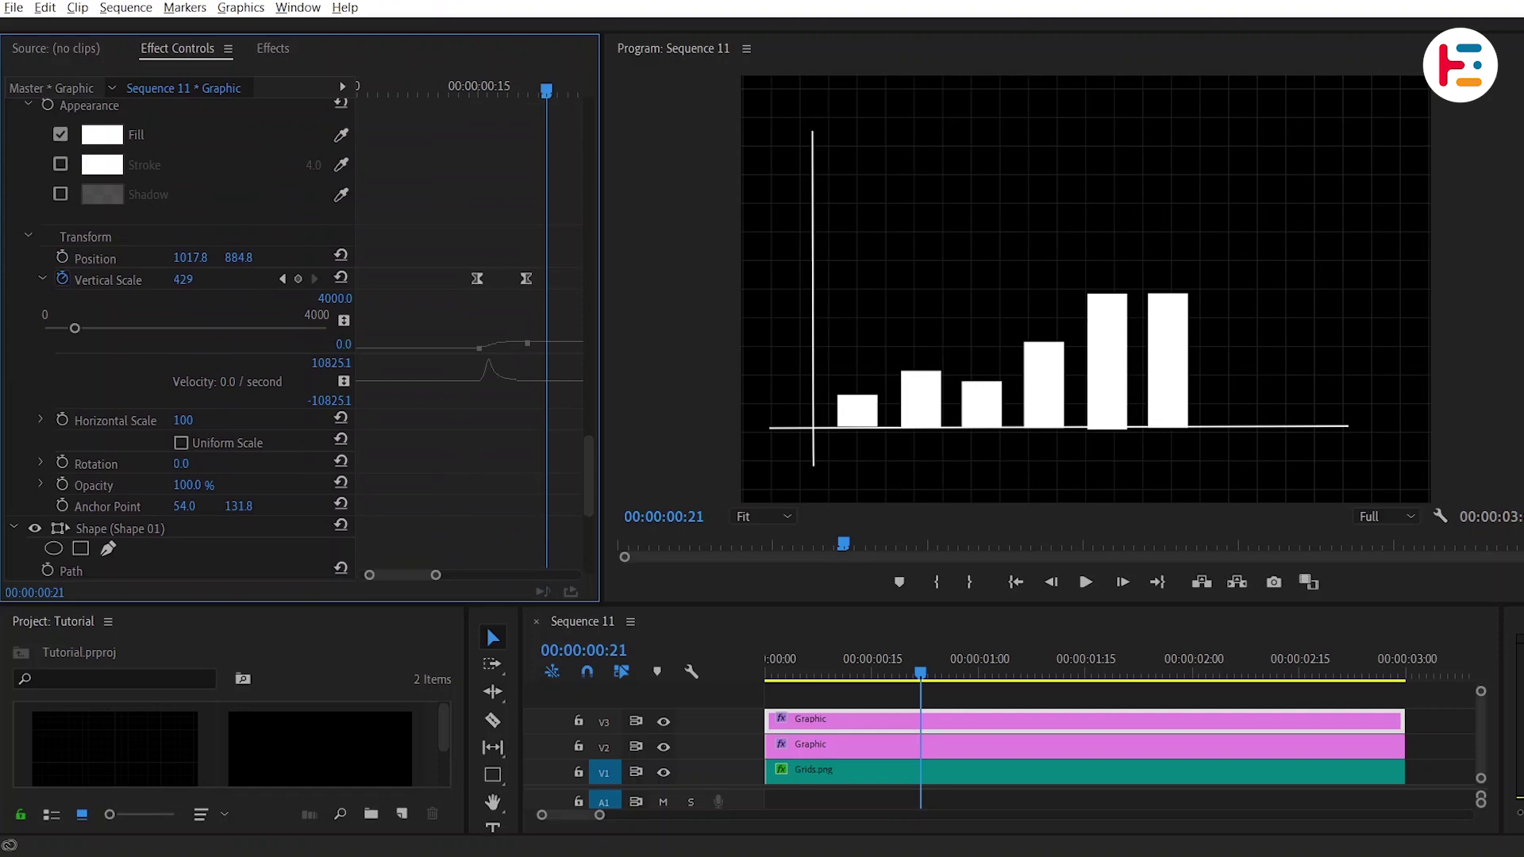
{"action": "scroll", "coordinate": [194, 429], "scroll_direction": "up", "scroll_amount": 3}
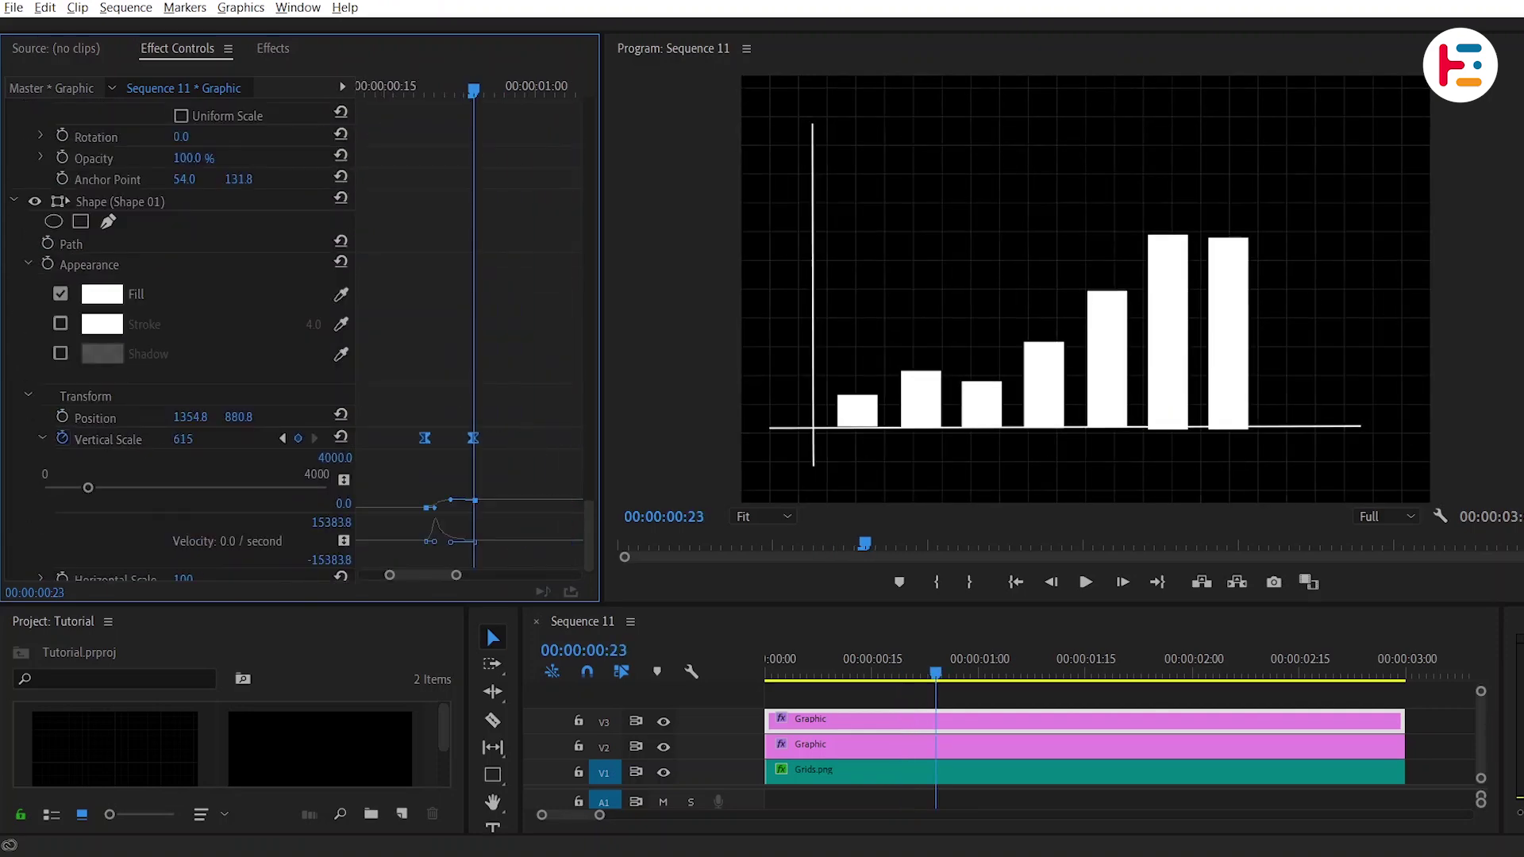
{"action": "left_click", "coordinate": [215, 201]}
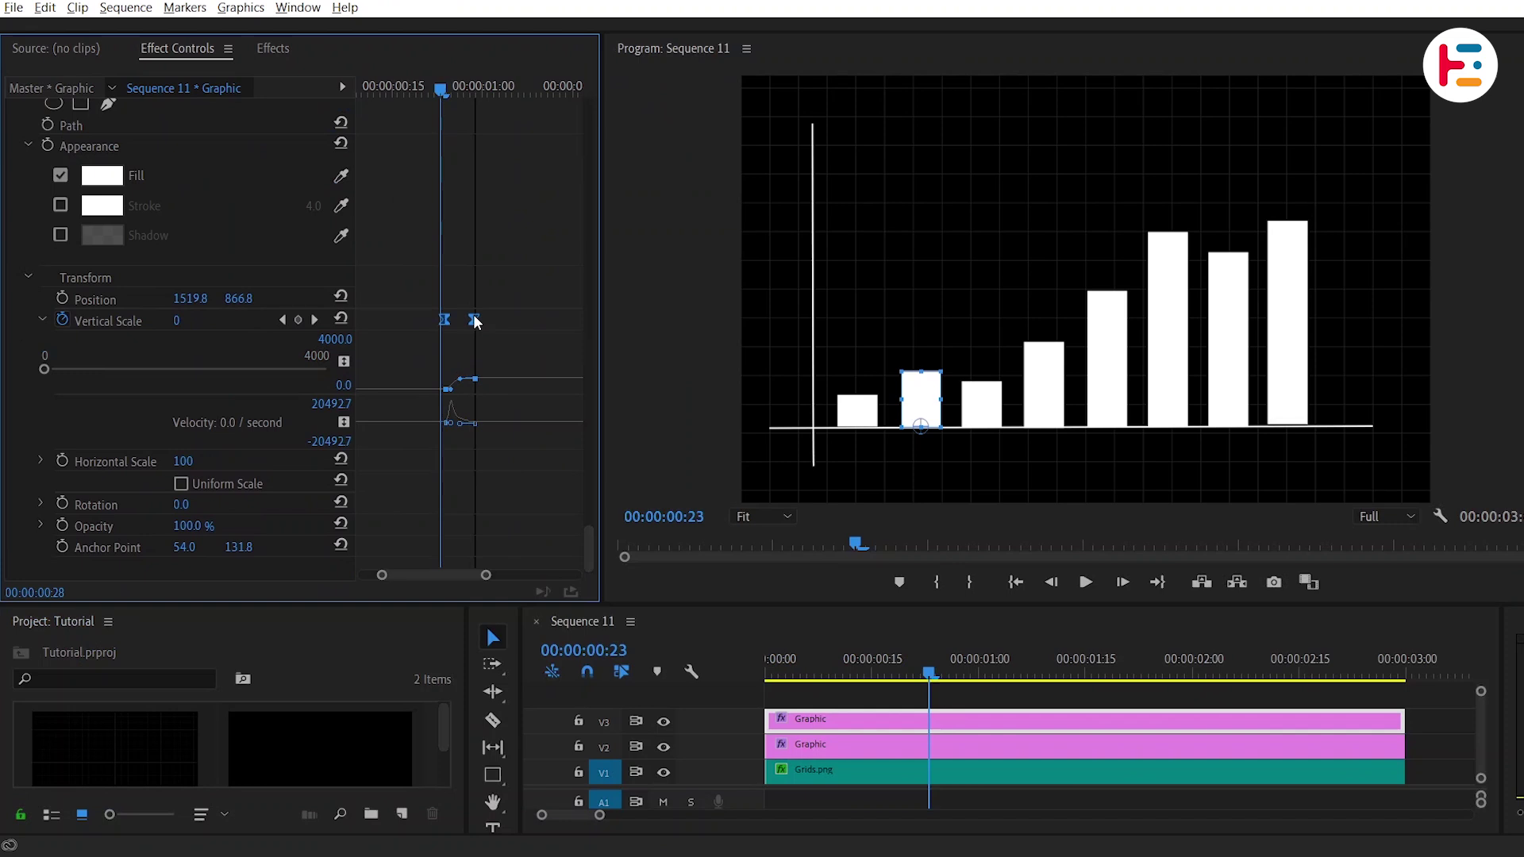
{"action": "left_click_drag", "start_coordinate": [220, 331], "coordinate": [321, 330]}
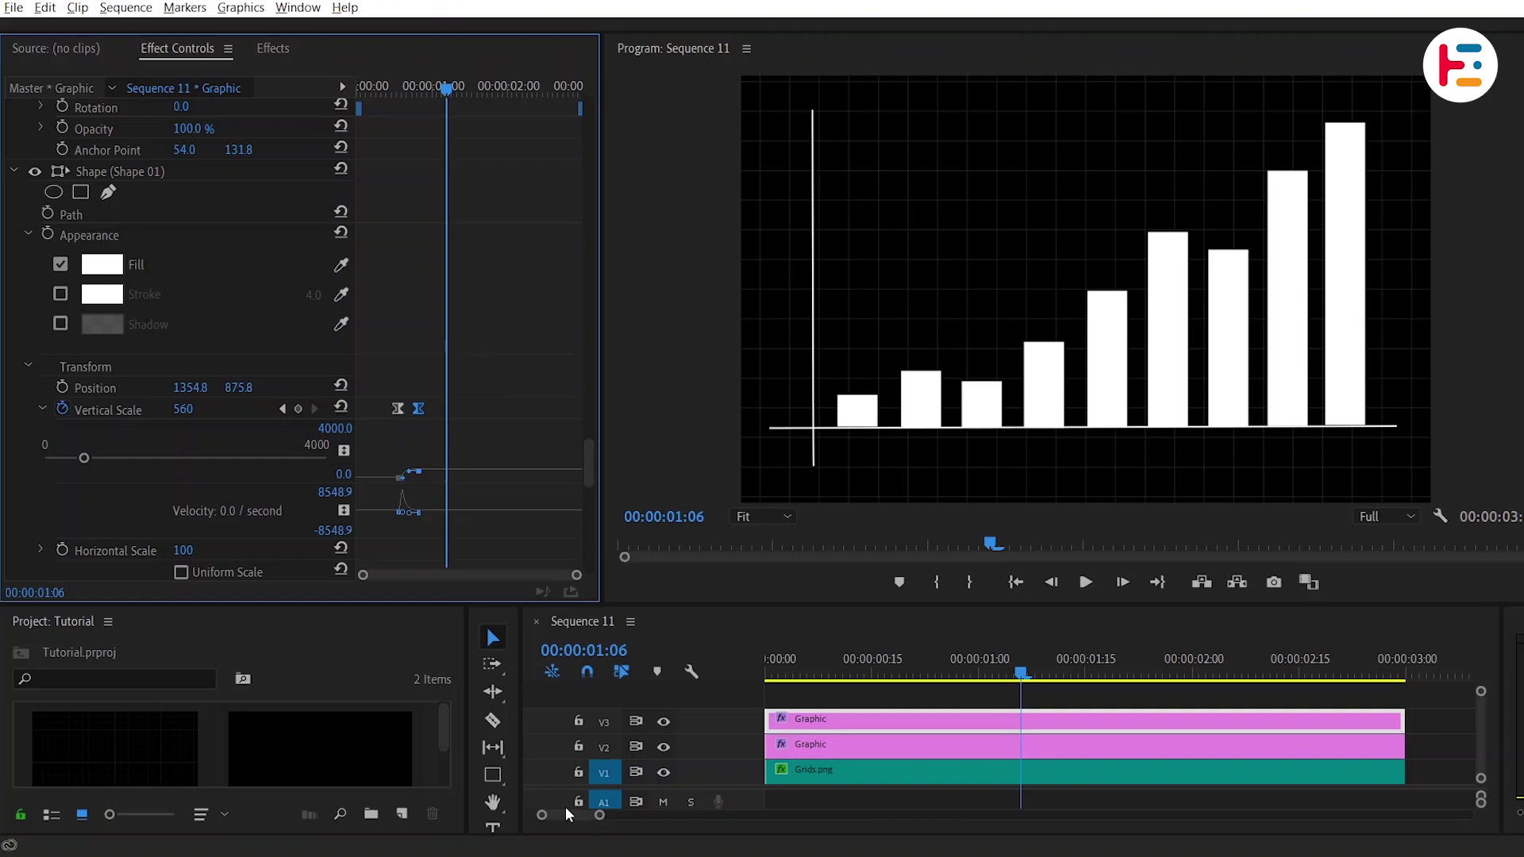
Step: Start a curved line on a new graphic layer with the Pen tool, placing its first points above the leftmost bars
{"action": "left_click_drag", "start_coordinate": [505, 782], "coordinate": [533, 774]}
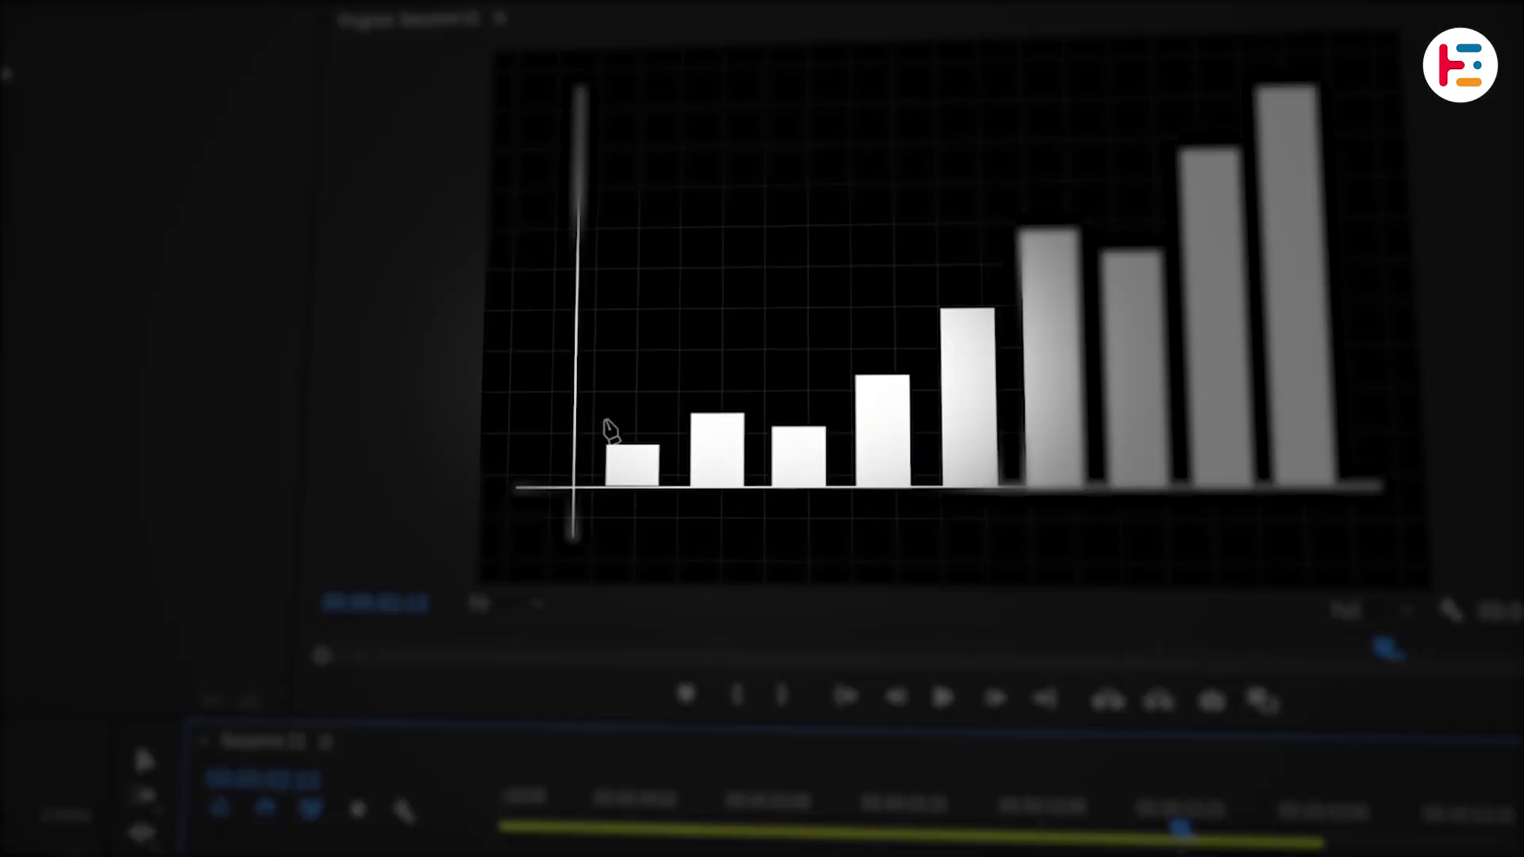
{"action": "left_click", "coordinate": [619, 411]}
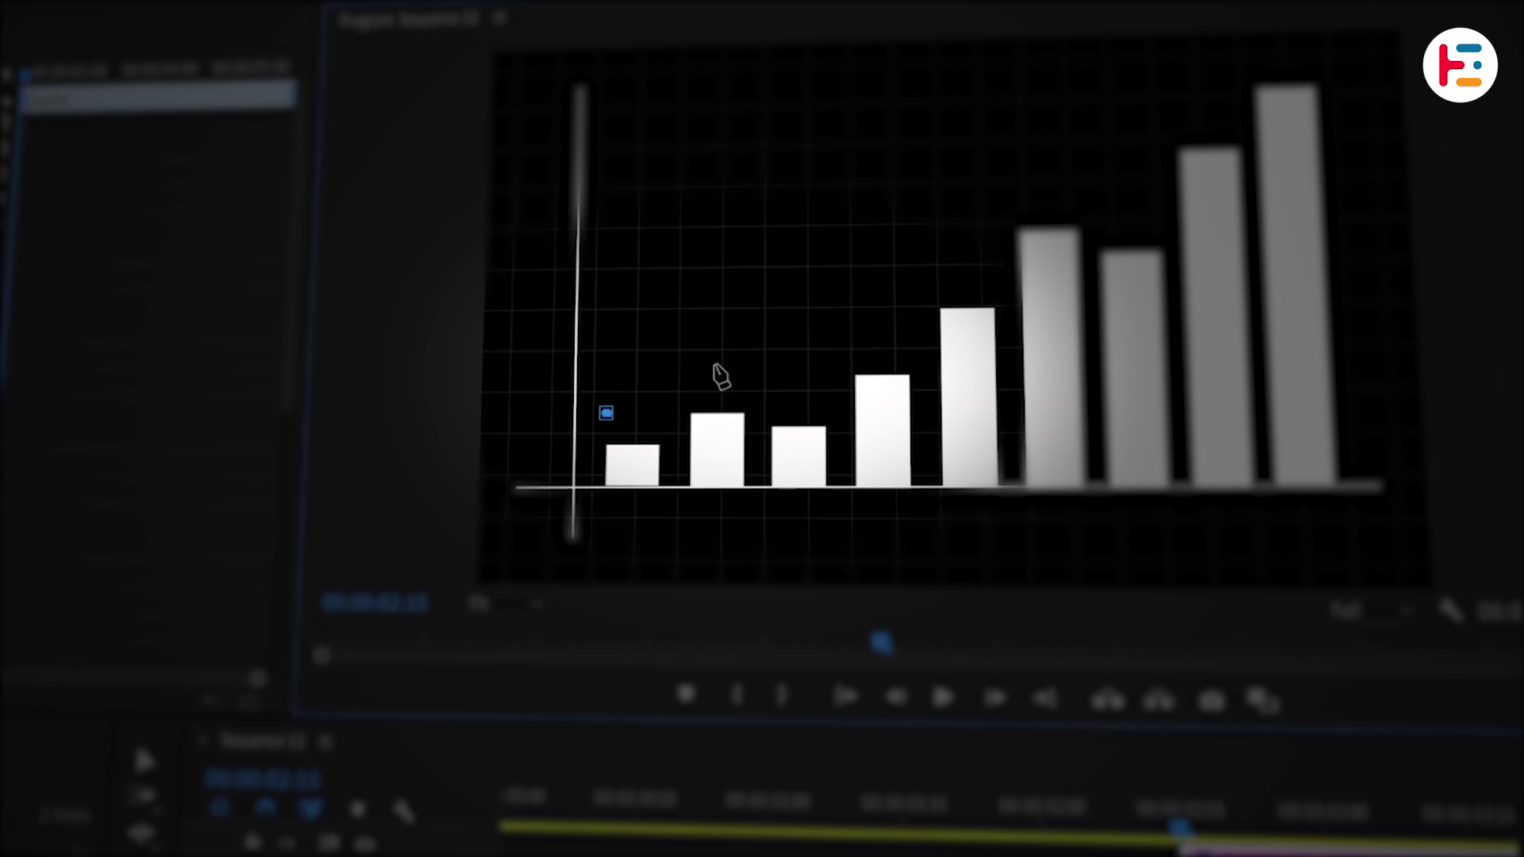
{"action": "left_click_drag", "start_coordinate": [715, 366], "coordinate": [811, 397]}
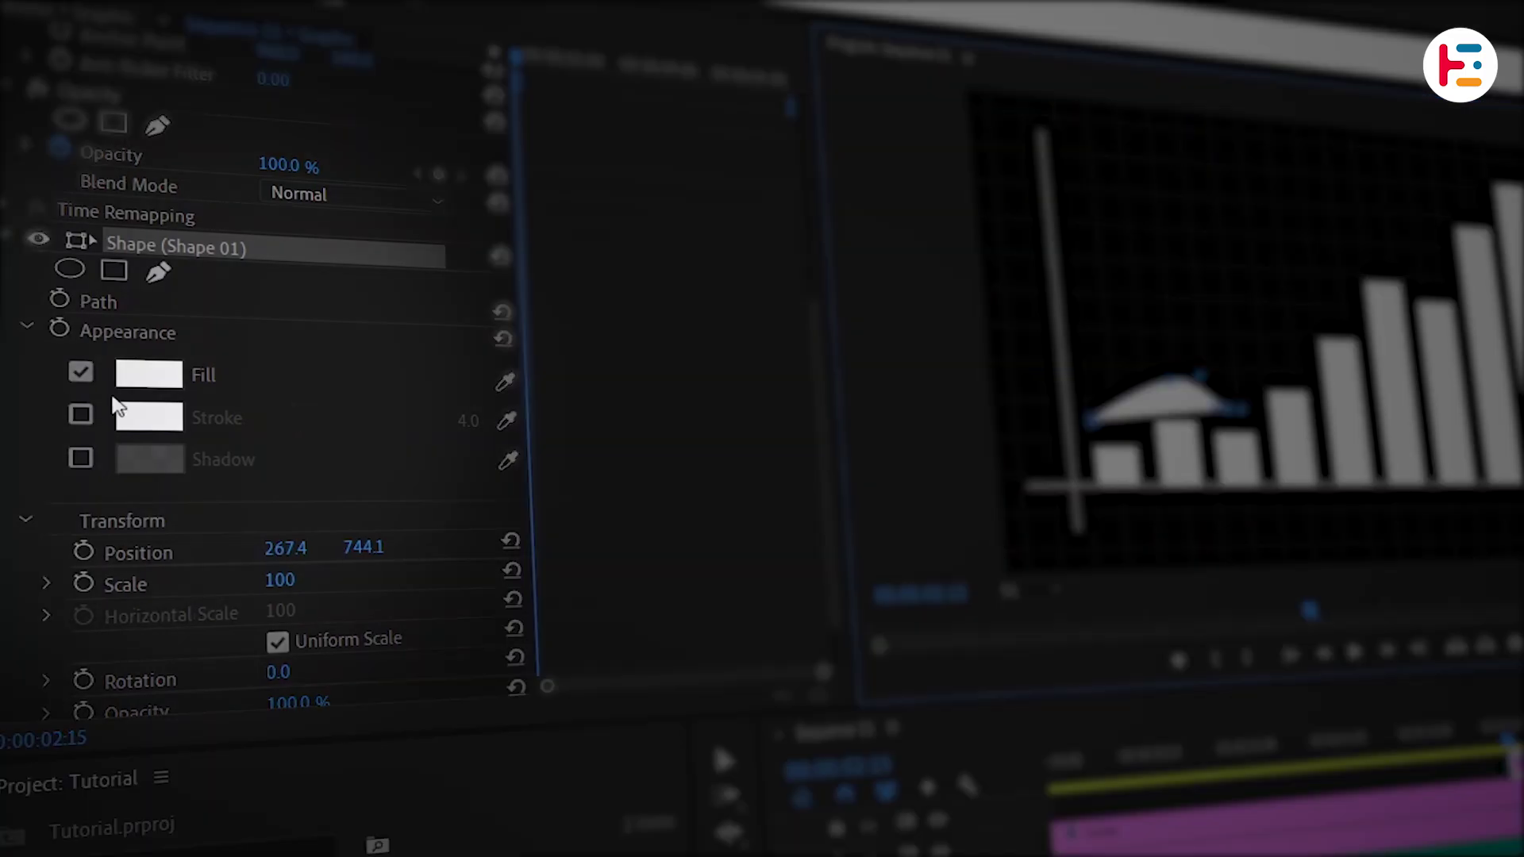
Step: Disable the curve's Fill, enable its Stroke and continue the curve above the remaining bars
{"action": "left_click", "coordinate": [81, 371]}
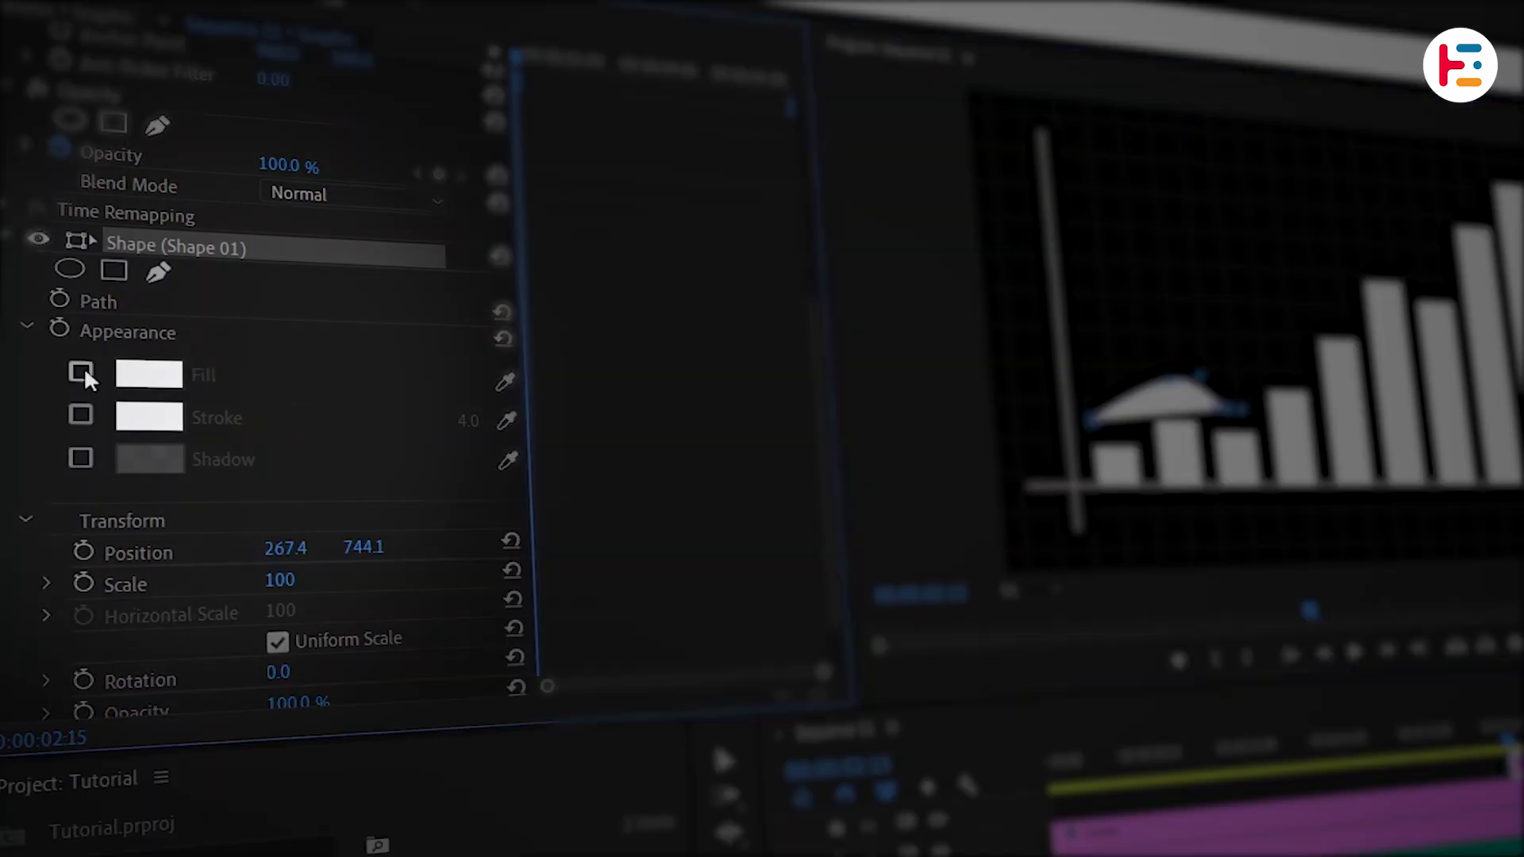
{"action": "left_click", "coordinate": [82, 414]}
{"action": "left_click_drag", "start_coordinate": [1280, 358], "coordinate": [1308, 360]}
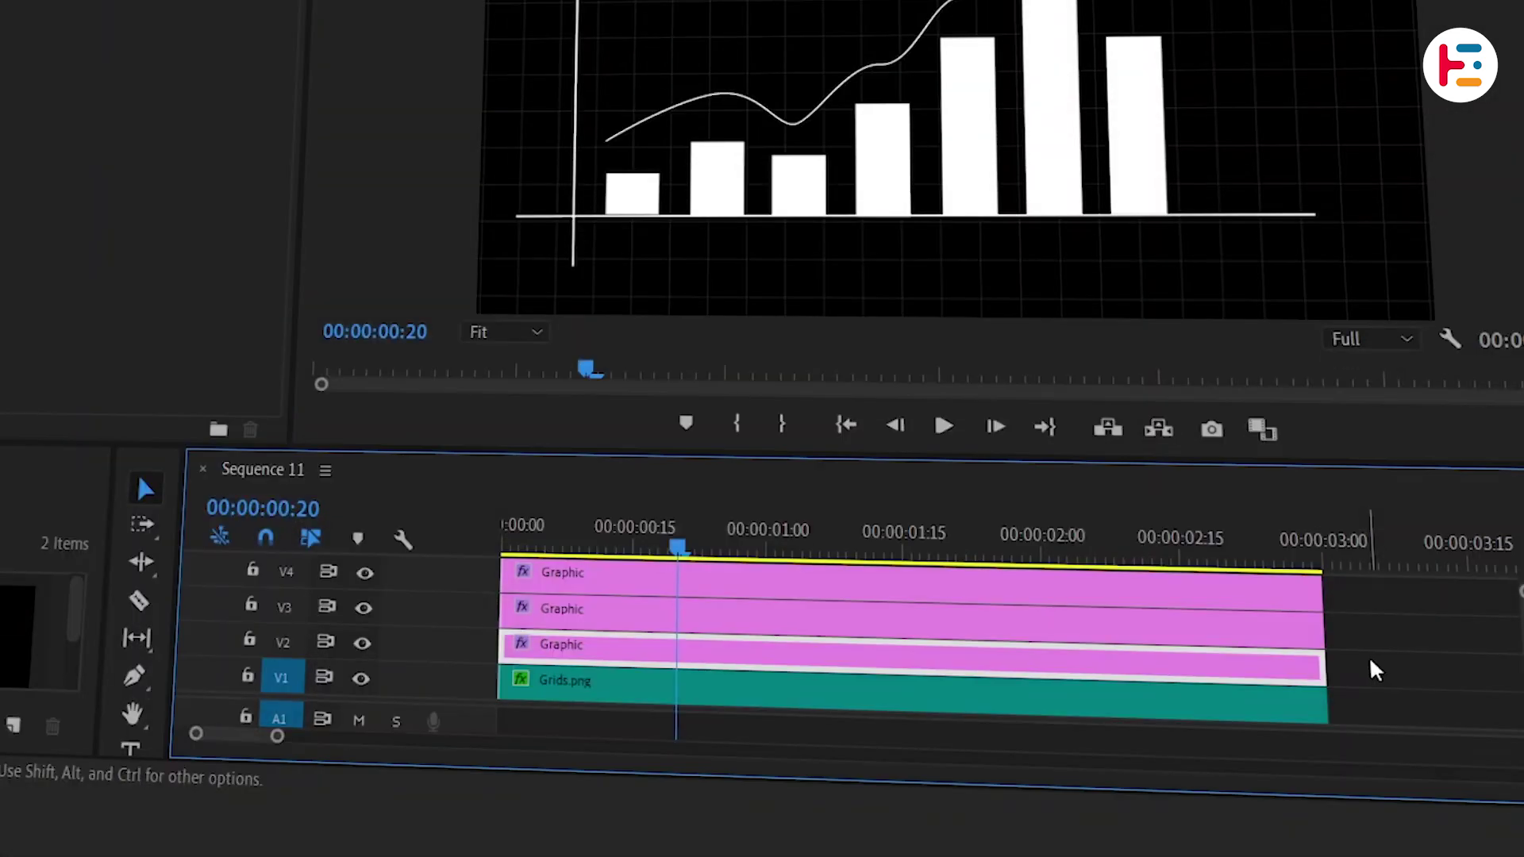
Step: Apply VR Glow to the graphic clips and find the Linear Wipe effect for the curved line's clip
{"action": "left_click_drag", "start_coordinate": [1372, 660], "coordinate": [1213, 588]}
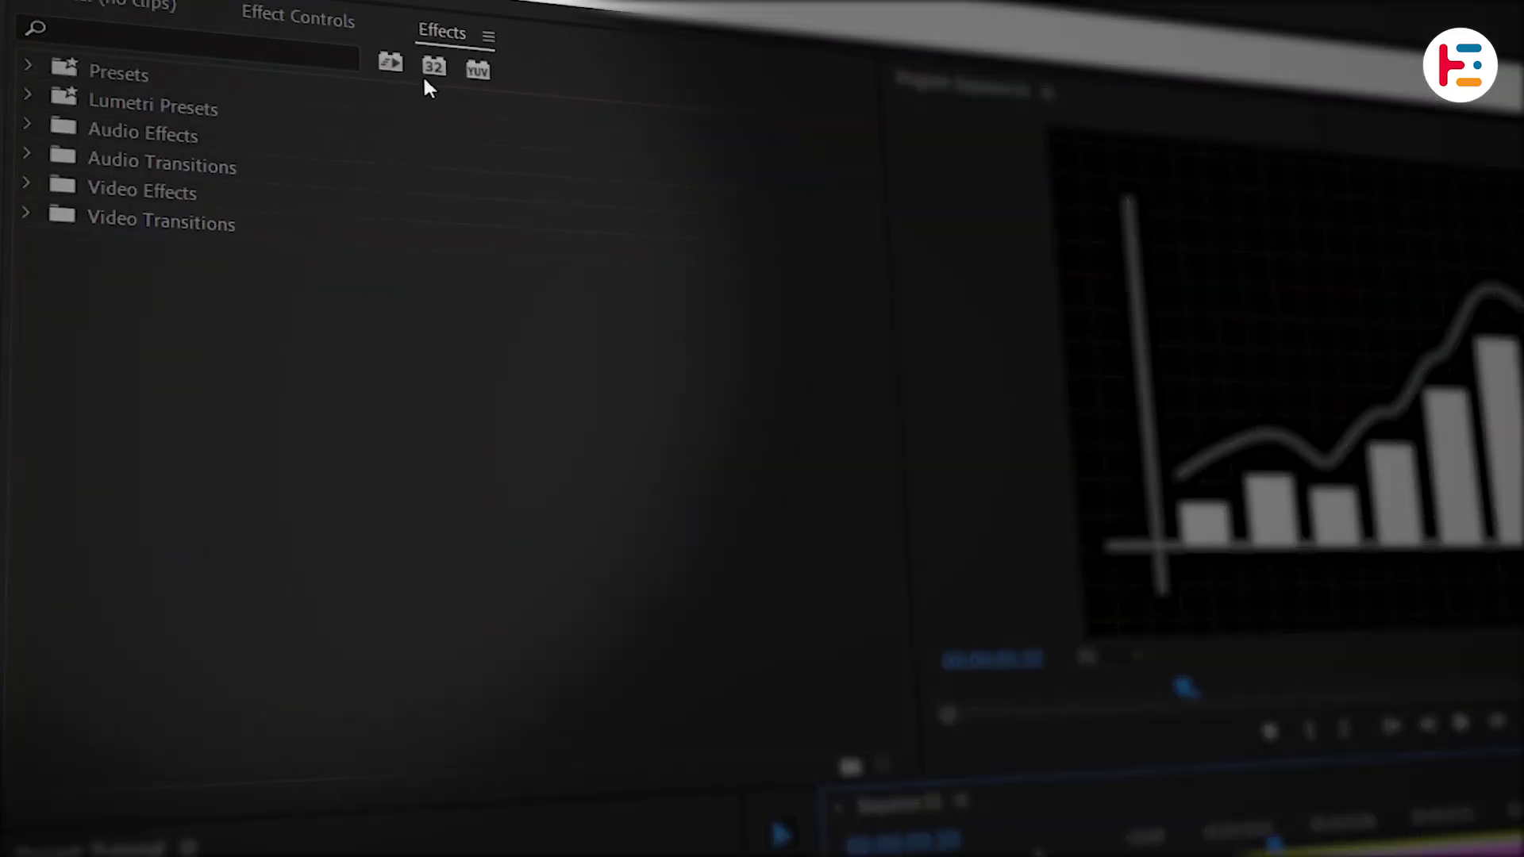
{"action": "left_click", "coordinate": [304, 53]}
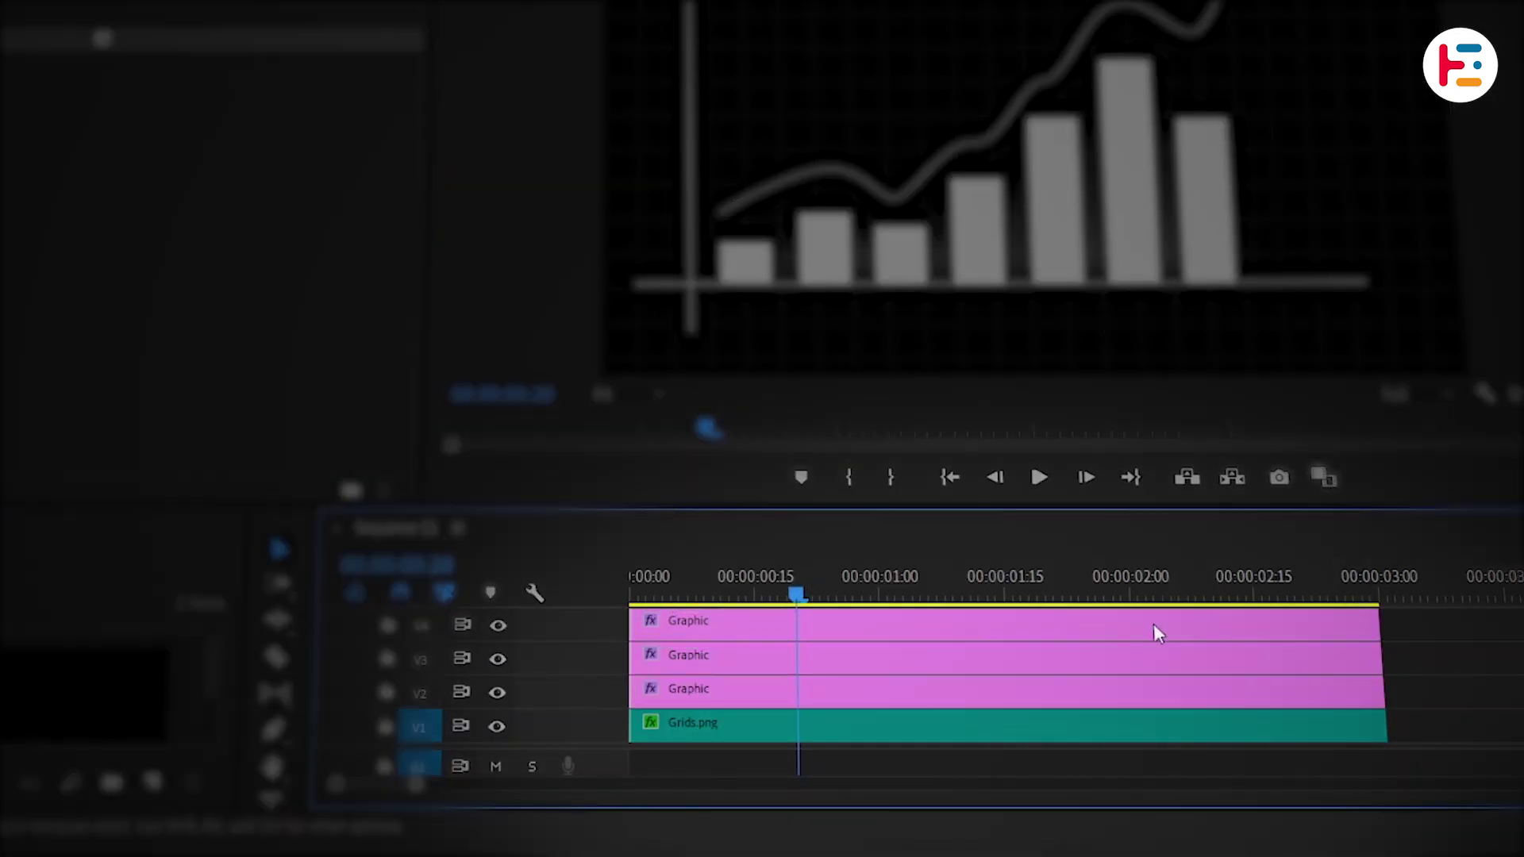
{"action": "left_click", "coordinate": [1141, 627]}
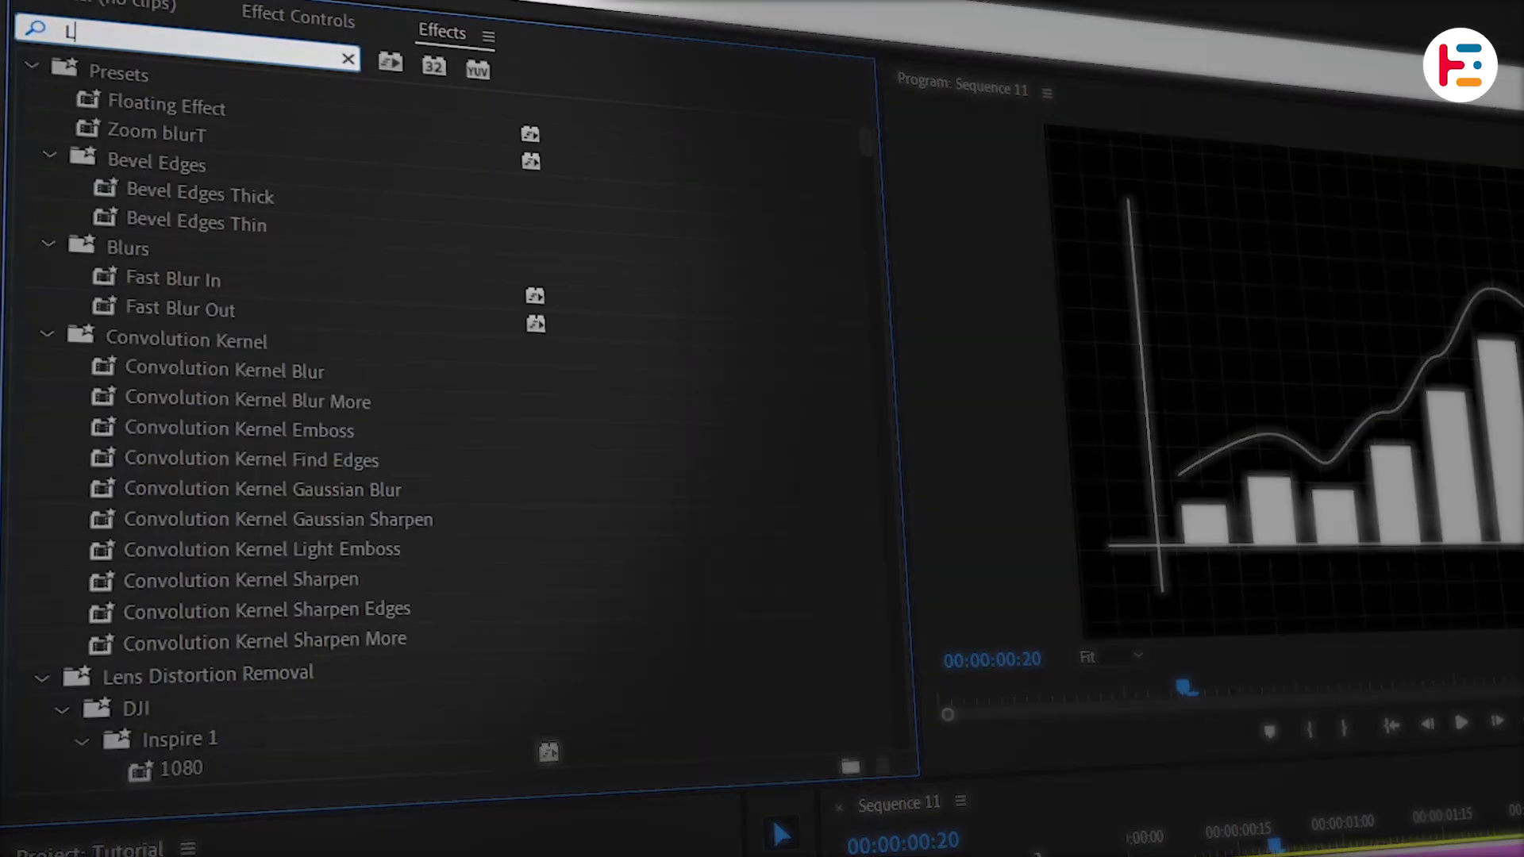
{"action": "type", "text": "inear"}
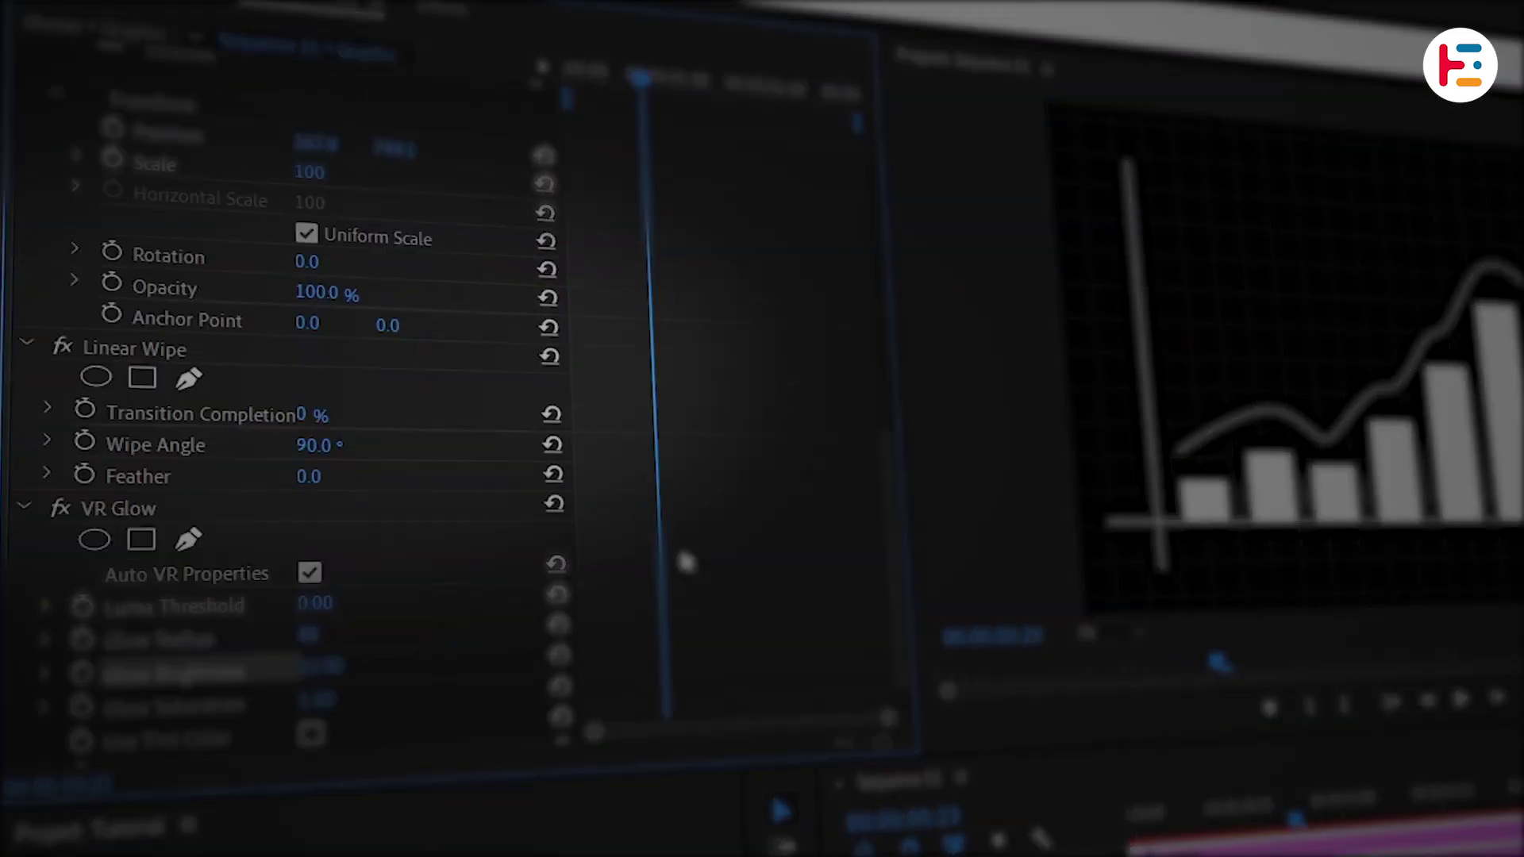
Step: Set the curved line's stroke color to green
{"action": "scroll", "coordinate": [687, 562], "scroll_direction": "up", "scroll_amount": 5}
{"action": "left_click", "coordinate": [194, 351]}
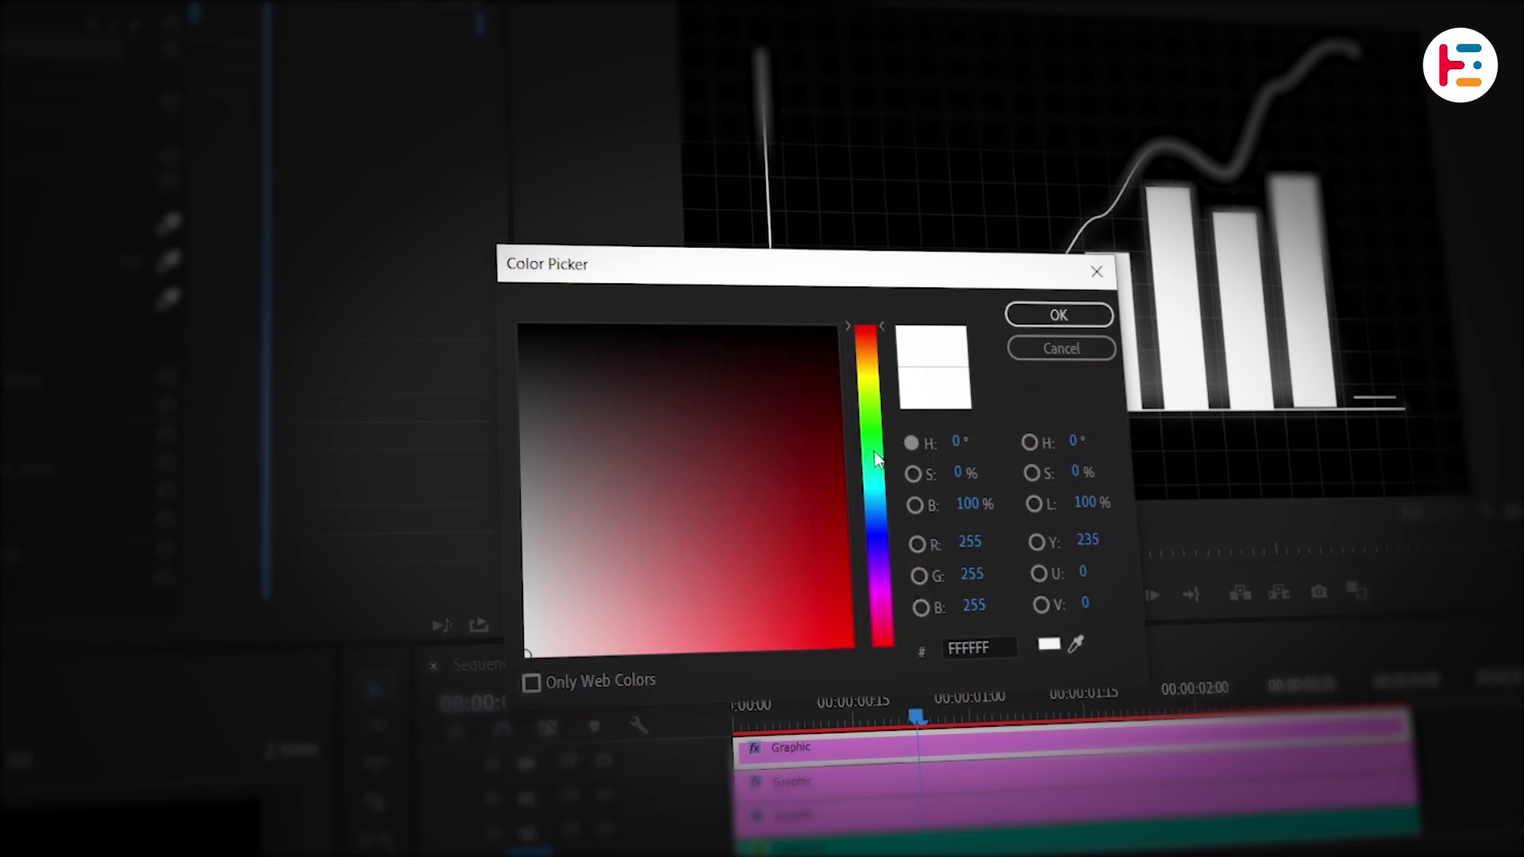
{"action": "left_click_drag", "start_coordinate": [878, 458], "coordinate": [874, 444]}
{"action": "left_click_drag", "start_coordinate": [826, 640], "coordinate": [827, 665]}
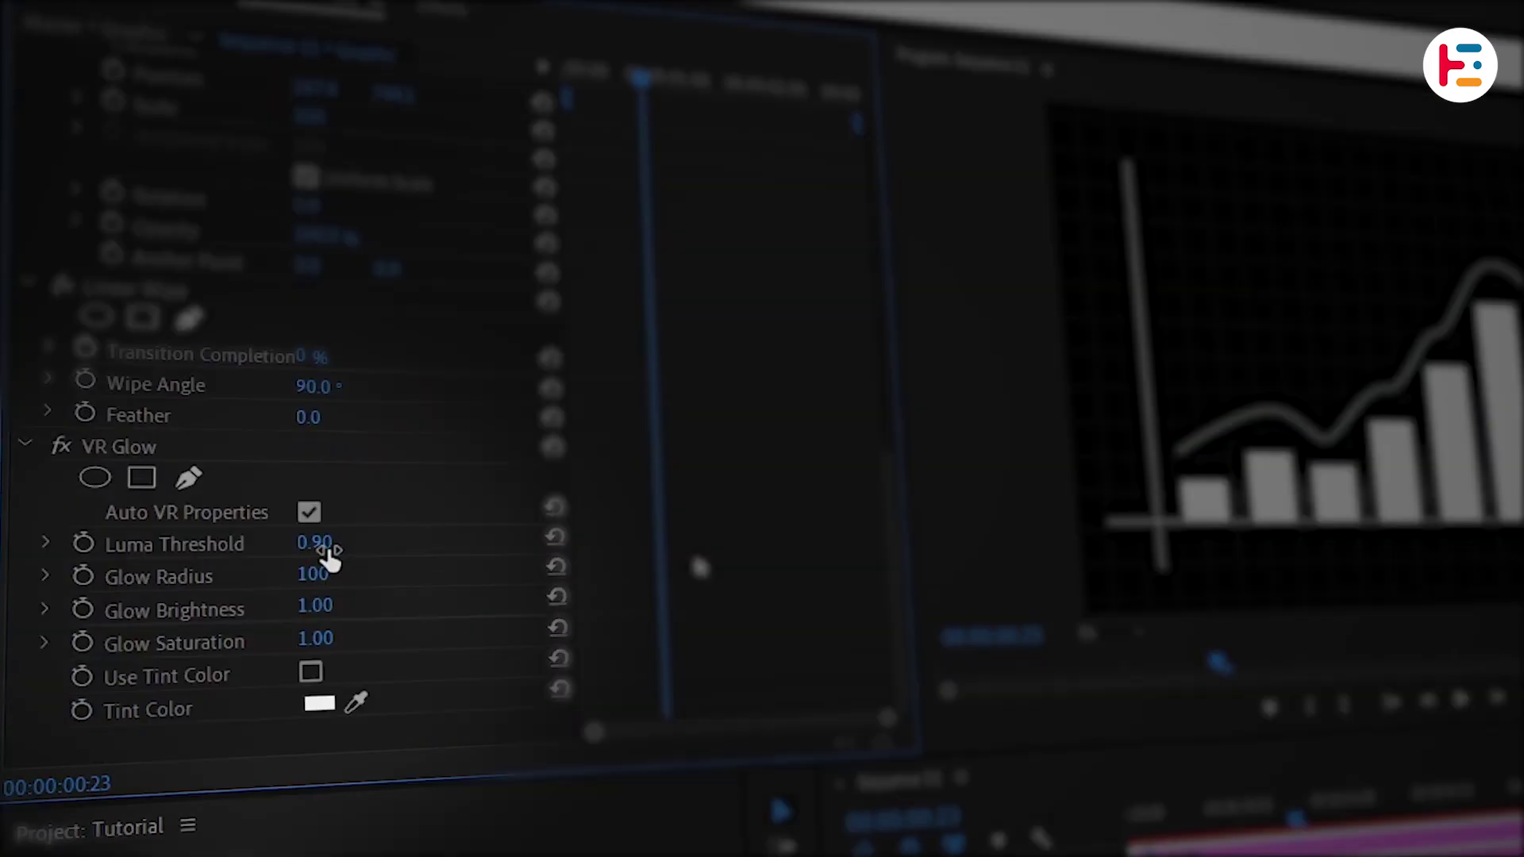
Step: Set the VR Glow effect's Luma Threshold to 0 and its Glow Radius to 45
{"action": "left_click", "coordinate": [325, 542]}
{"action": "type", "text": "0"}
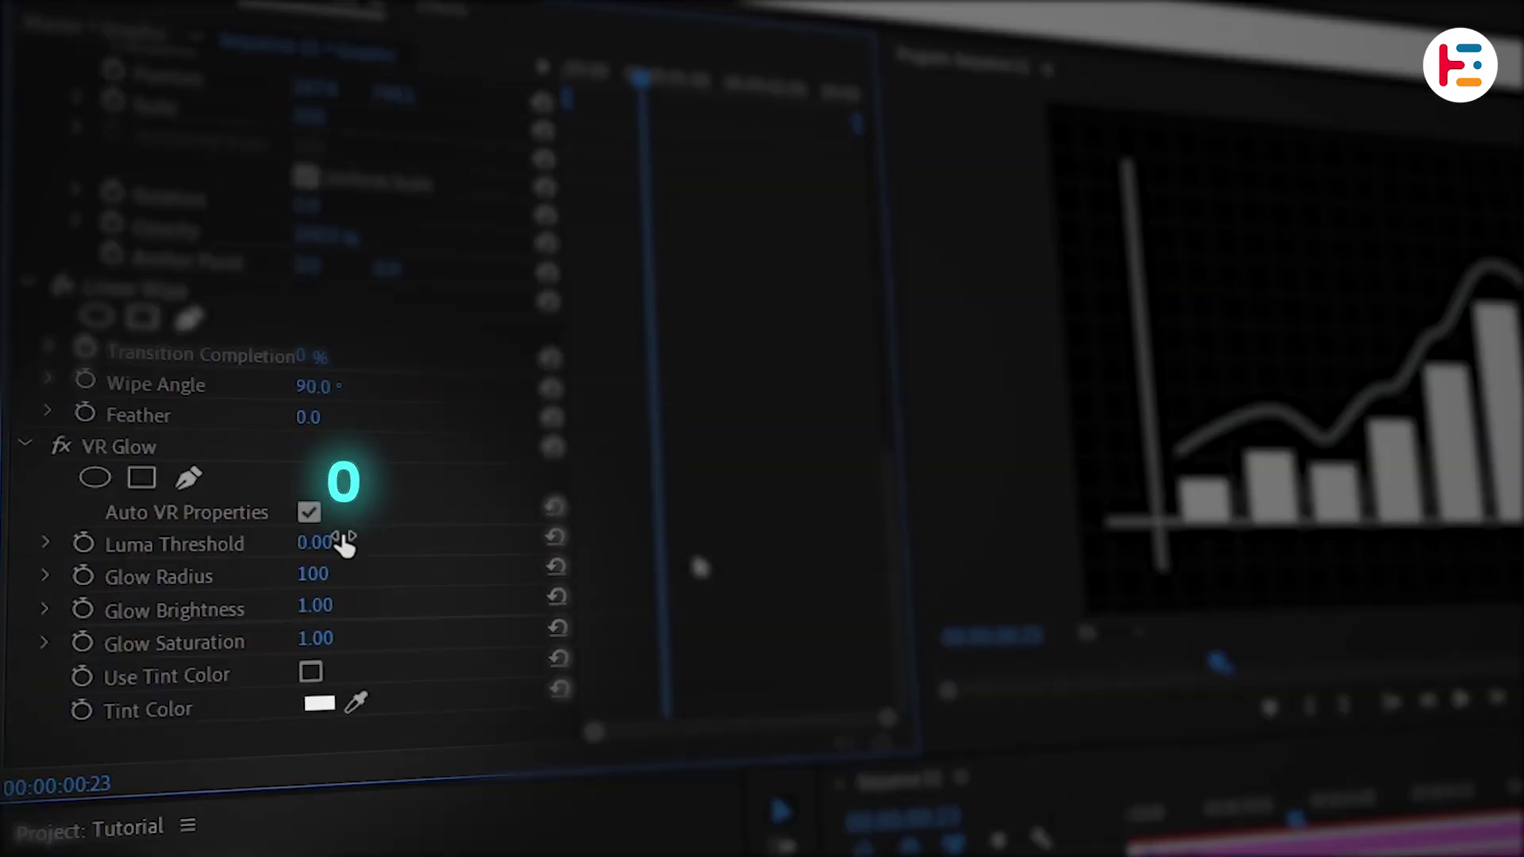
{"action": "key", "text": "Return"}
{"action": "left_click", "coordinate": [342, 573]}
{"action": "type", "text": "45"}
{"action": "key", "text": "Return"}
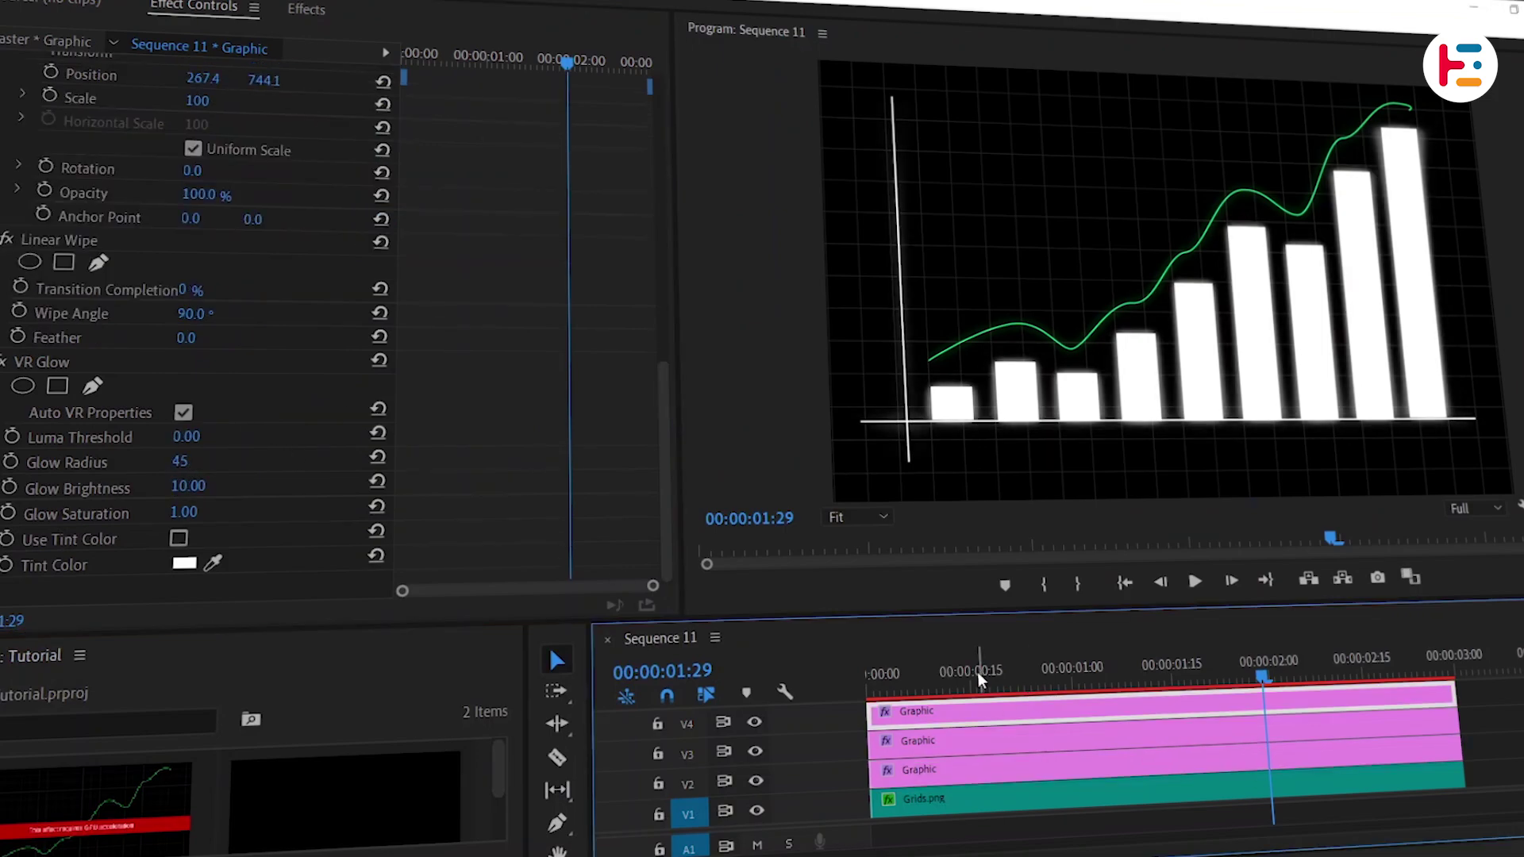
Step: Return to 00:00:00:00 and set the Linear Wipe's Wipe Angle to 270° on the curved line's clip
{"action": "left_click", "coordinate": [971, 675]}
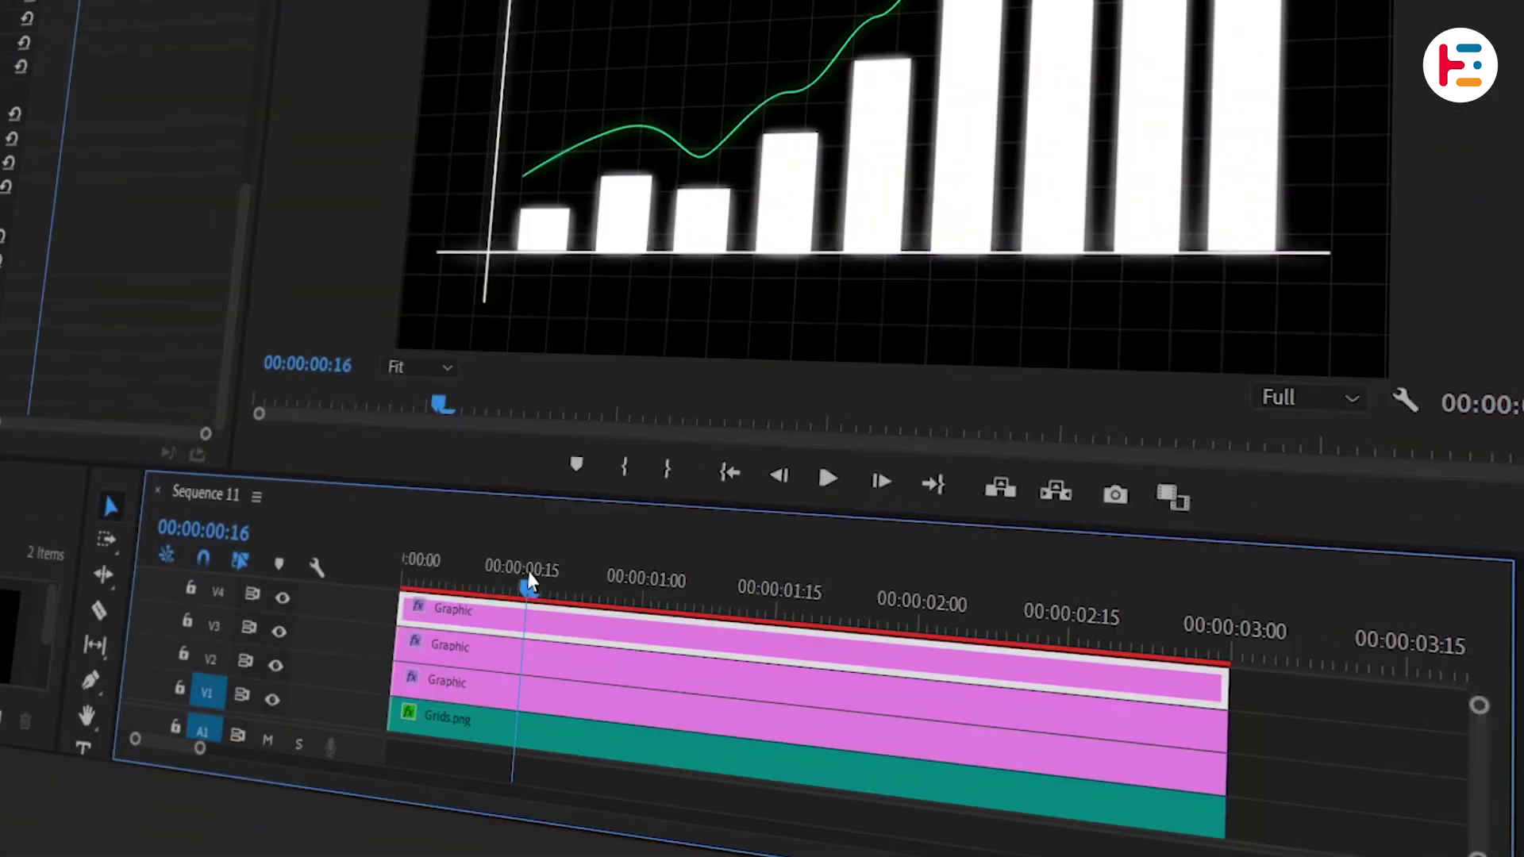
{"action": "left_click_drag", "start_coordinate": [527, 584], "coordinate": [465, 574]}
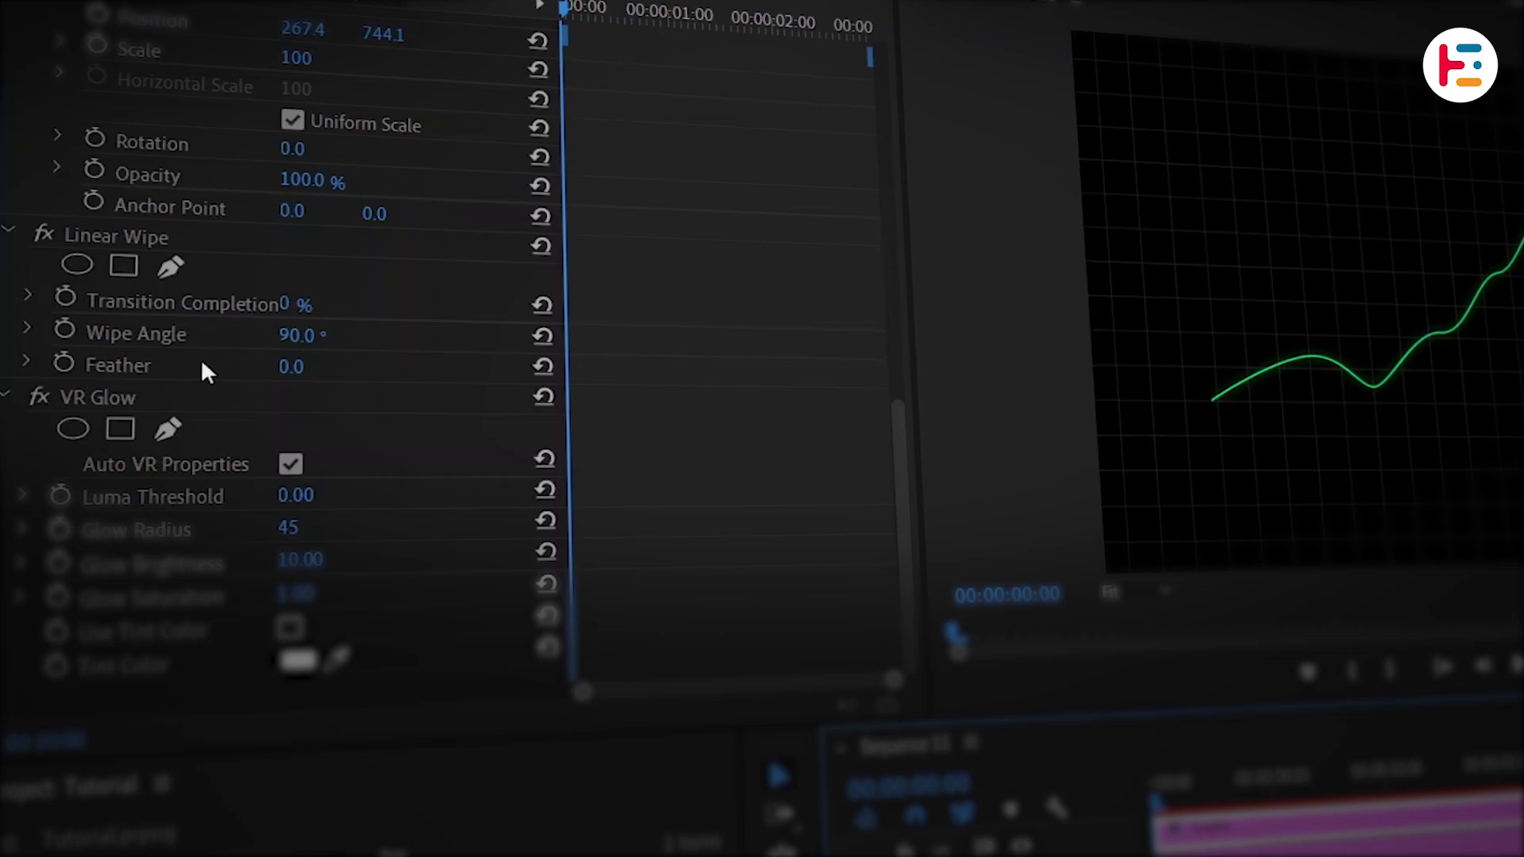
{"action": "left_click", "coordinate": [130, 236]}
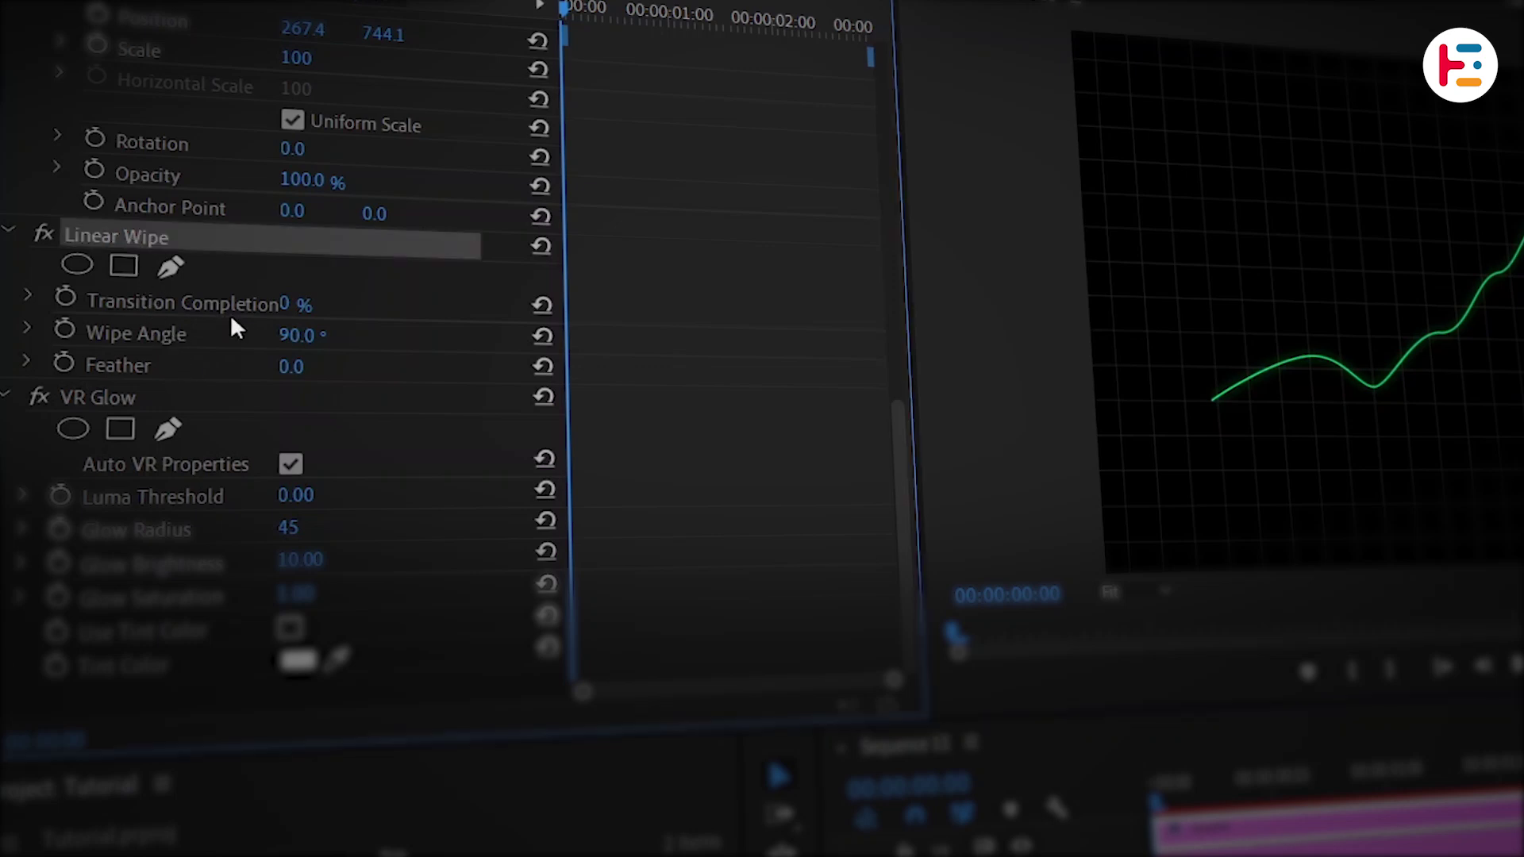
{"action": "left_click", "coordinate": [300, 335]}
{"action": "type", "text": "270"}
{"action": "key", "text": "Return"}
Step: Keyframe the Linear Wipe's Transition Completion at 0%, shift that keyframe to about 00:00:02:00 and set 100% at 00:00:00:00
{"action": "left_click", "coordinate": [70, 298]}
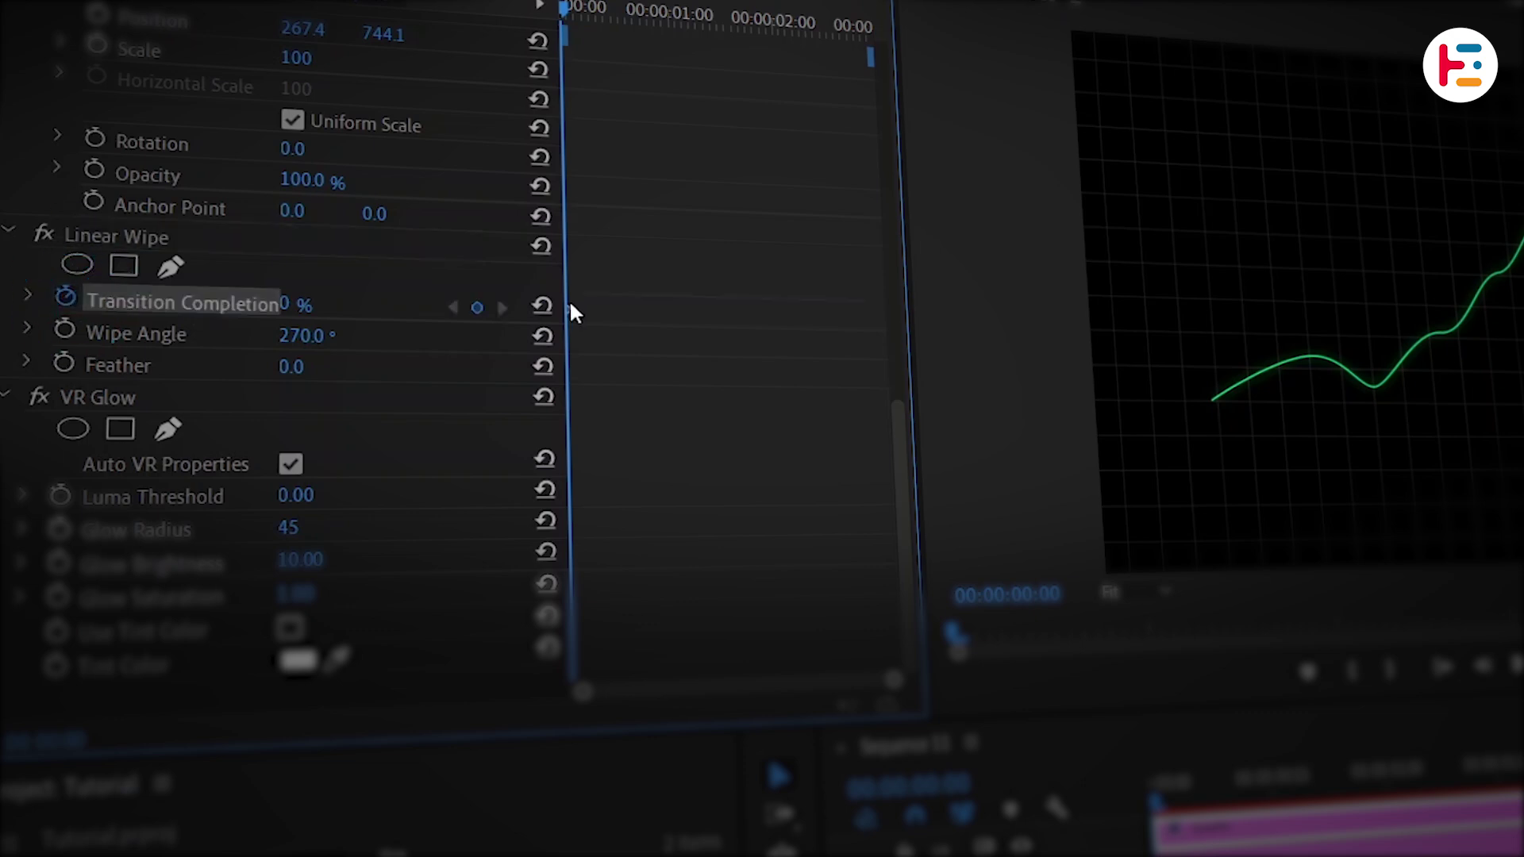
{"action": "left_click_drag", "start_coordinate": [571, 305], "coordinate": [782, 310]}
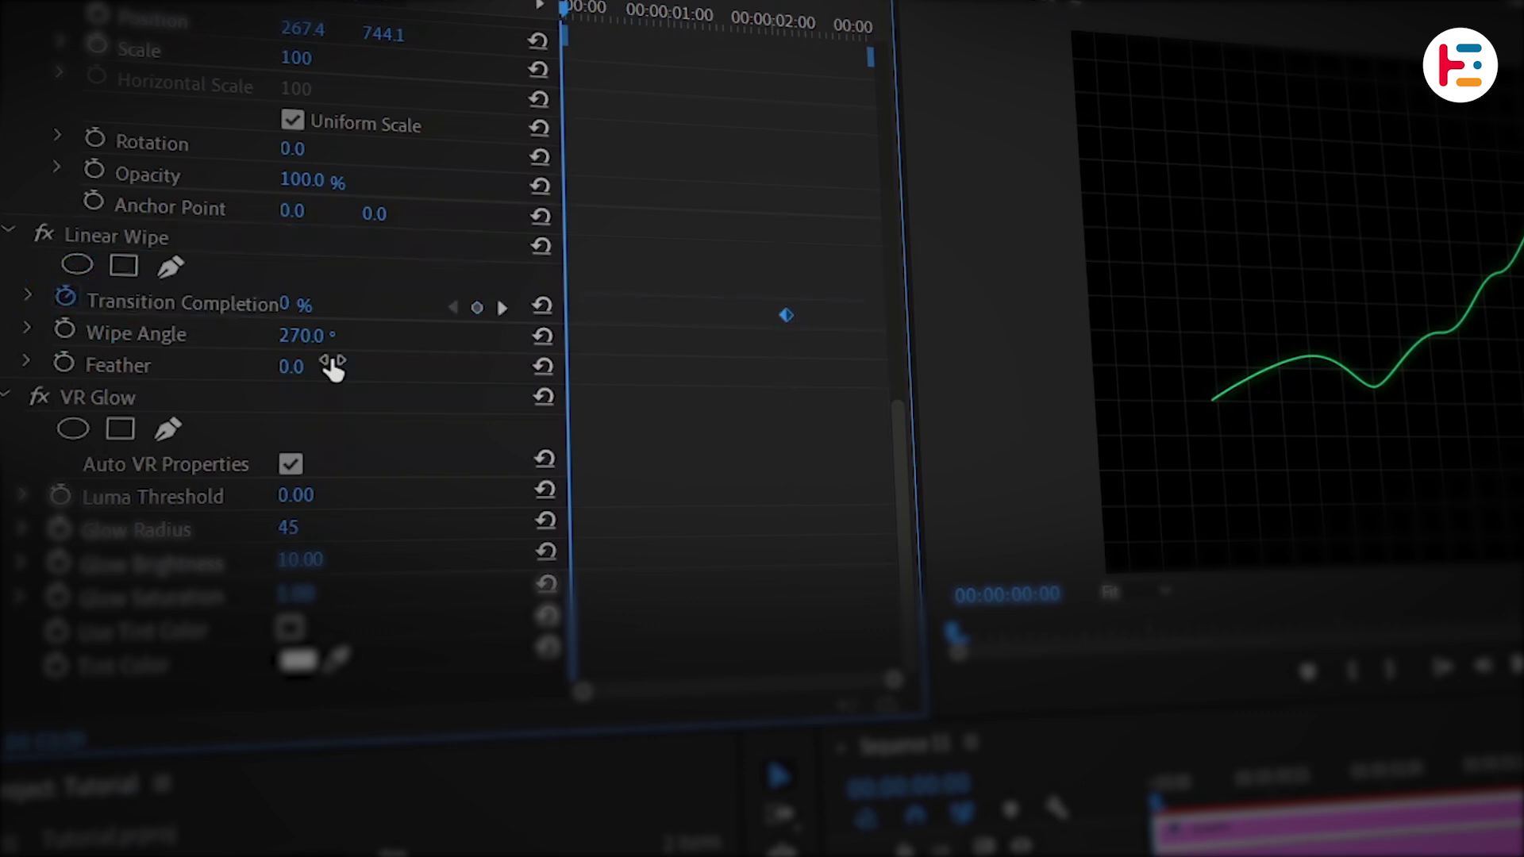
{"action": "type", "text": "100"}
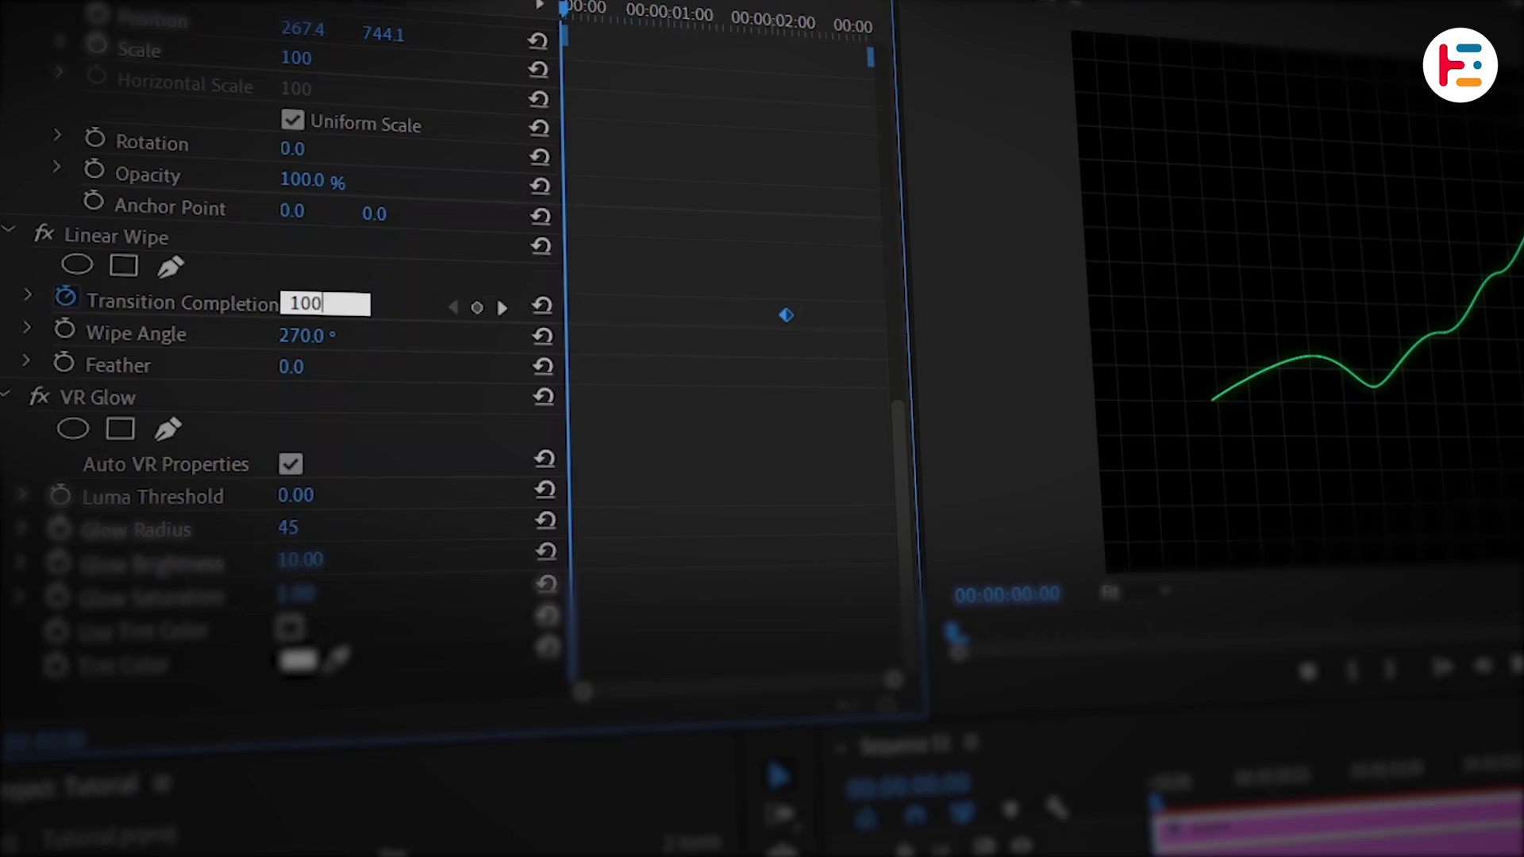
{"action": "key", "text": "Return"}
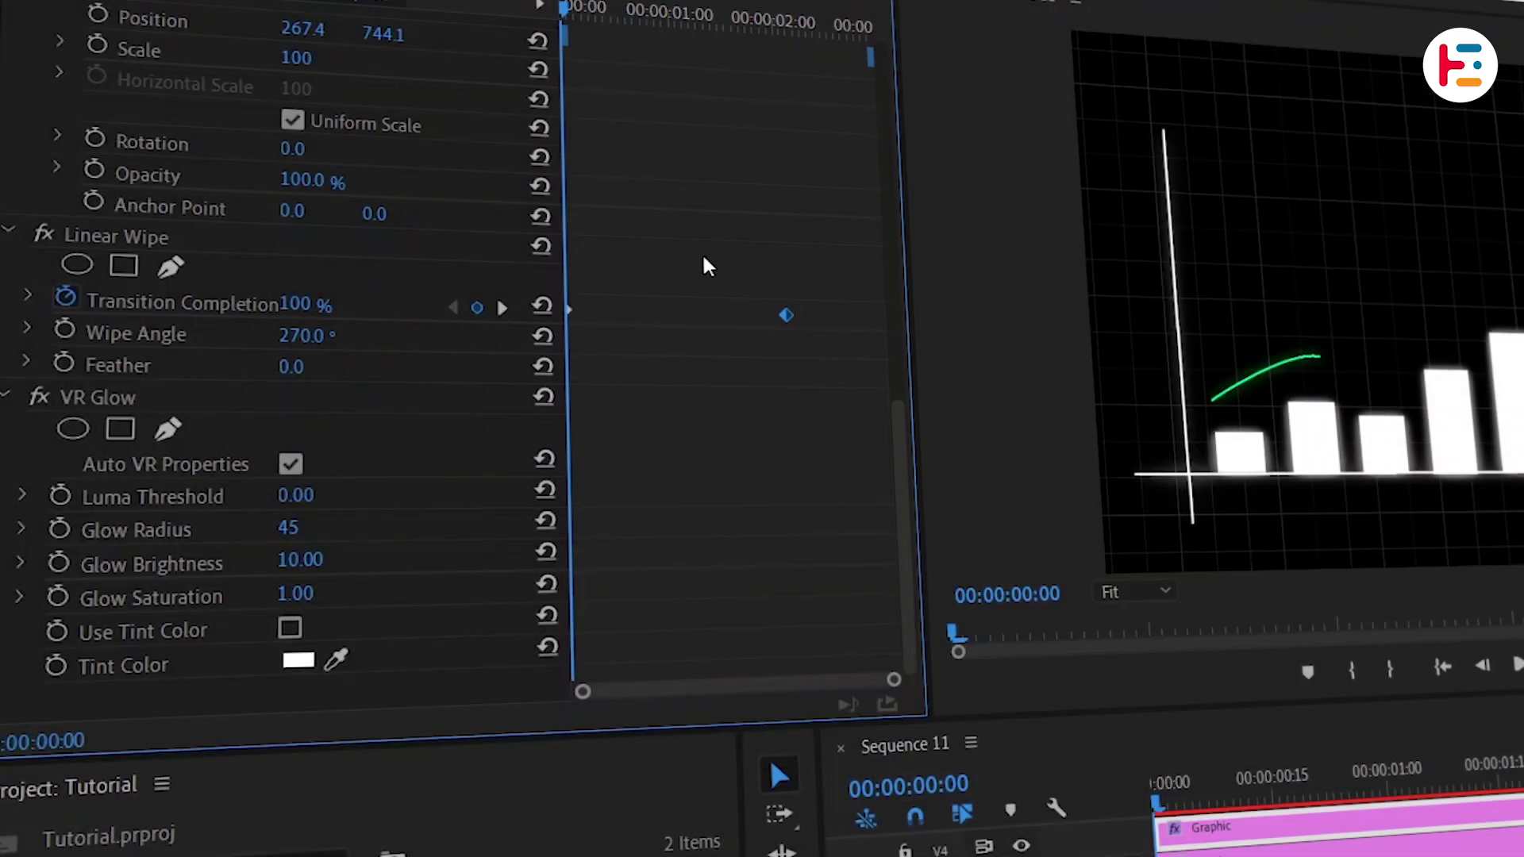